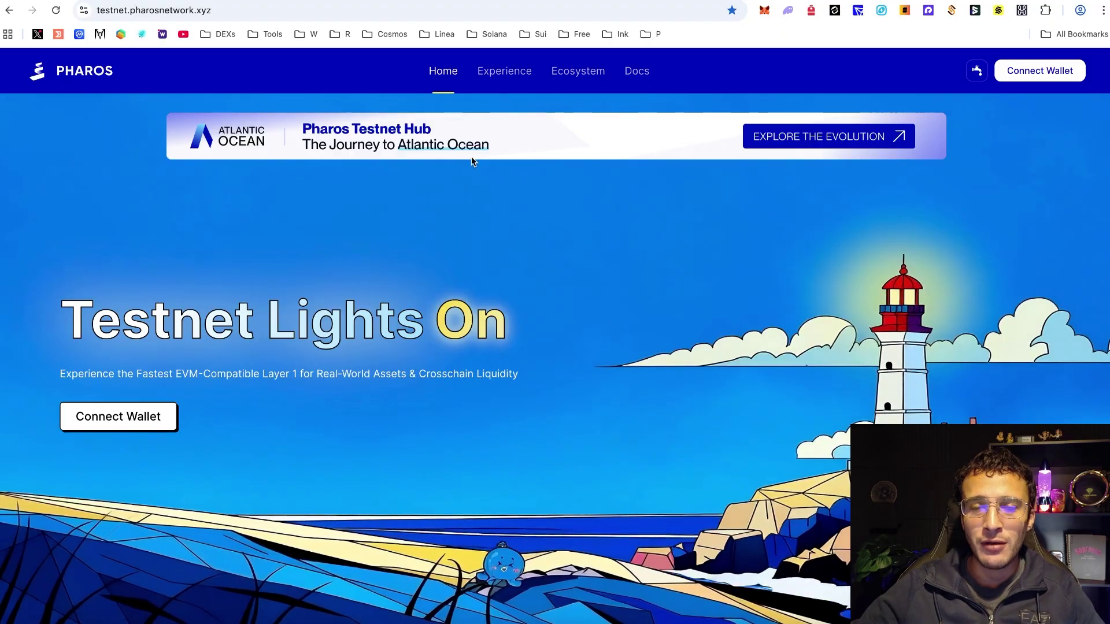
- Expand the first reply of the Pharos 'What's new in AtlanticOcean' thread and read to the final post
scroll(345, 173, "up", 3)
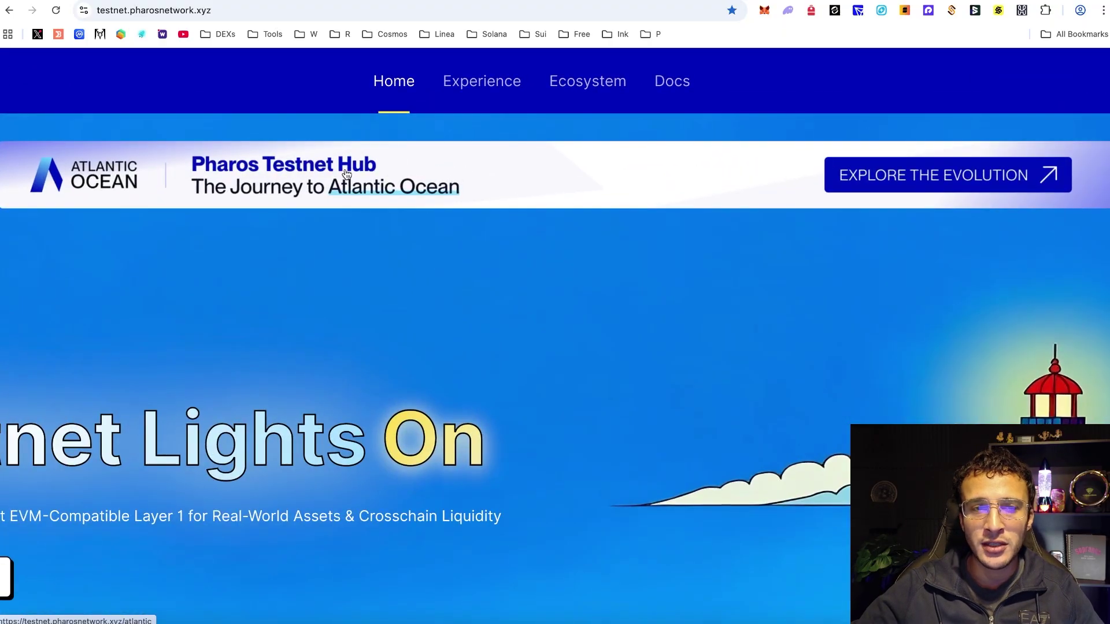
scroll(345, 174, "left", 2)
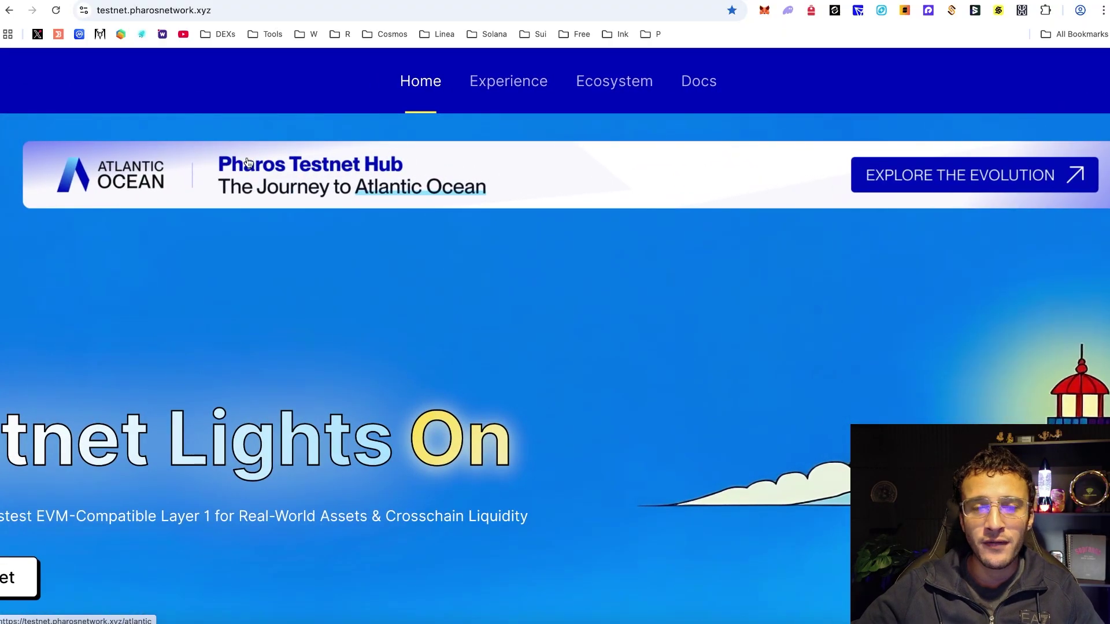
scroll(185, 156, "down", 3)
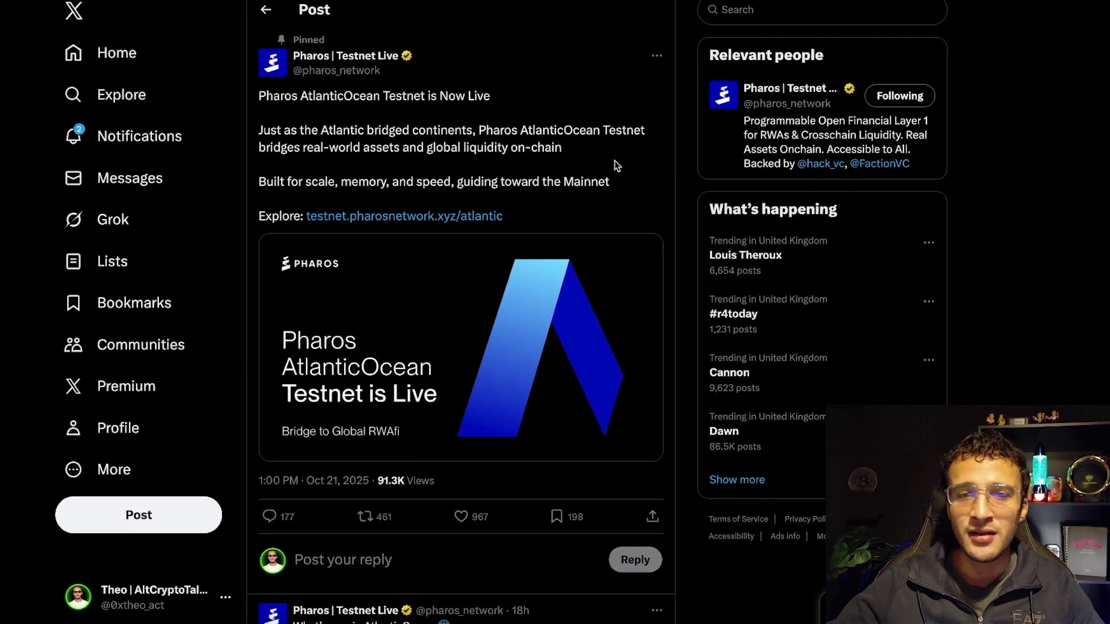
scroll(595, 168, "down", 8)
left_click(289, 243)
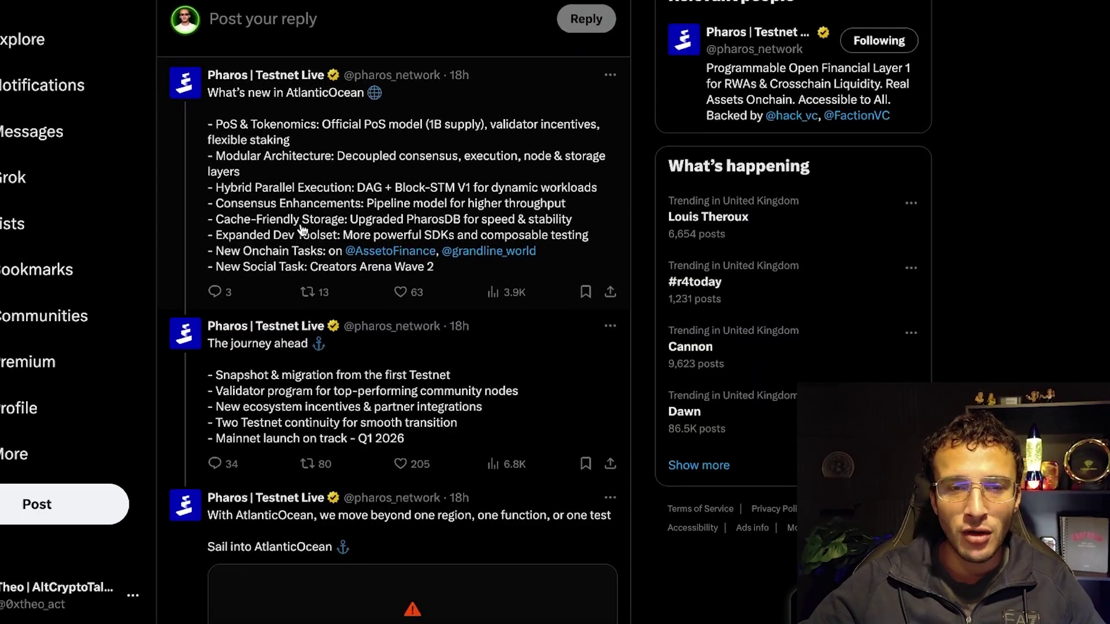
scroll(312, 208, "down", 1)
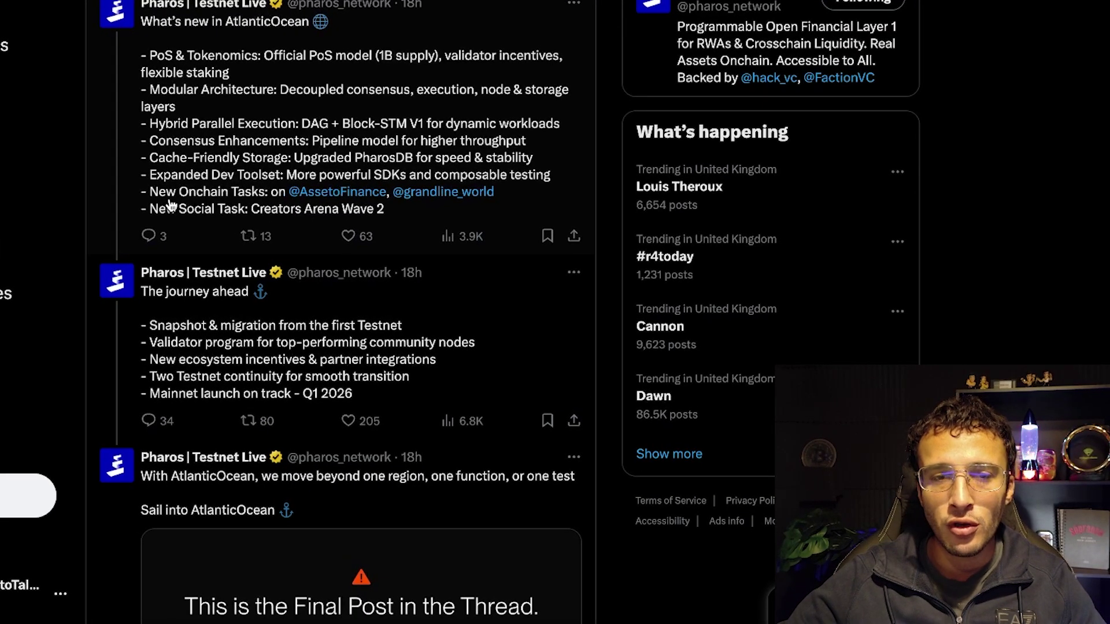
scroll(495, 186, "down", 1)
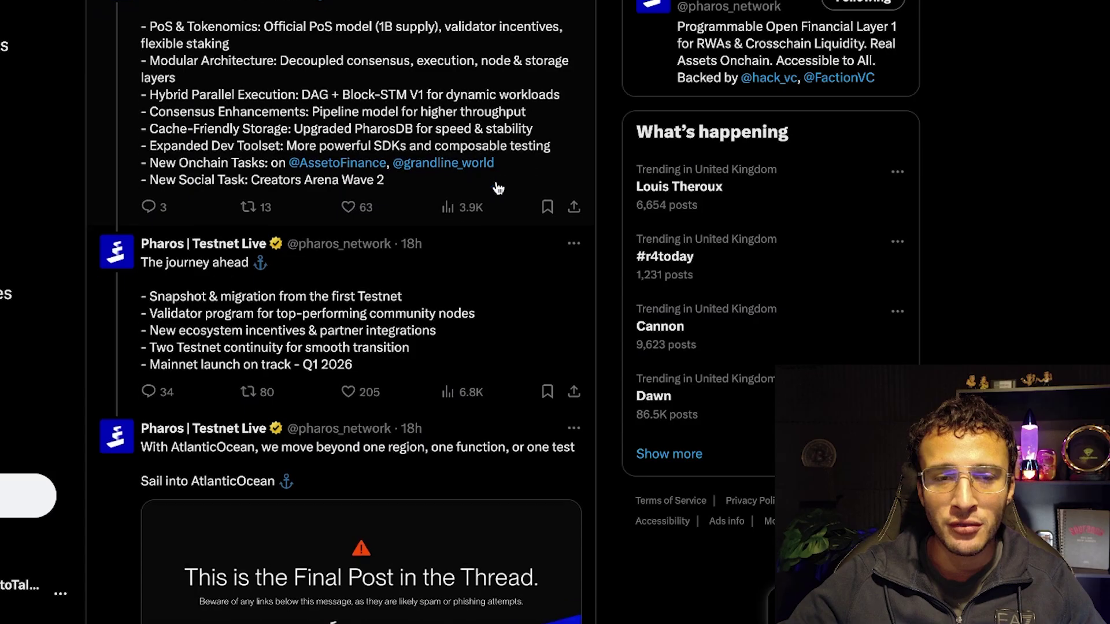
scroll(462, 185, "down", 2)
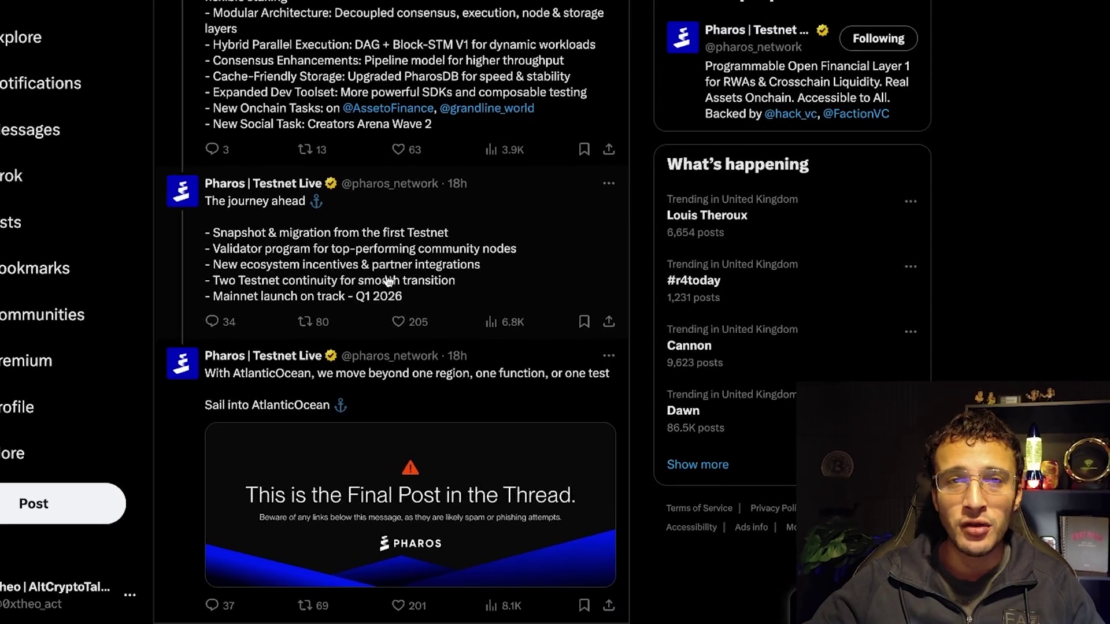
scroll(554, 337, "down", 1)
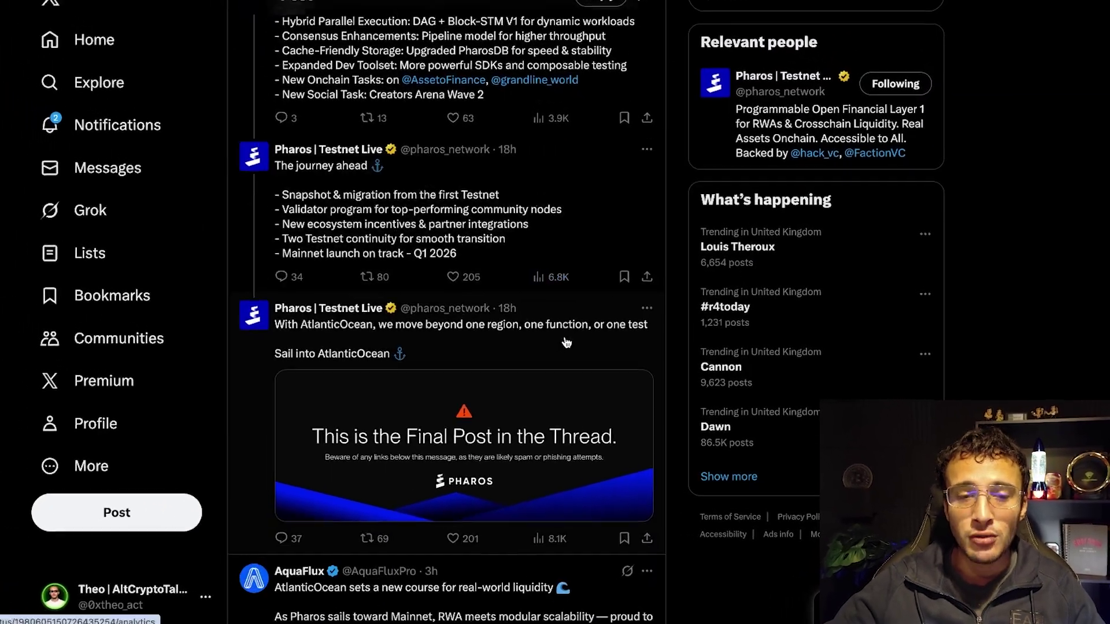
scroll(554, 337, "up", 1)
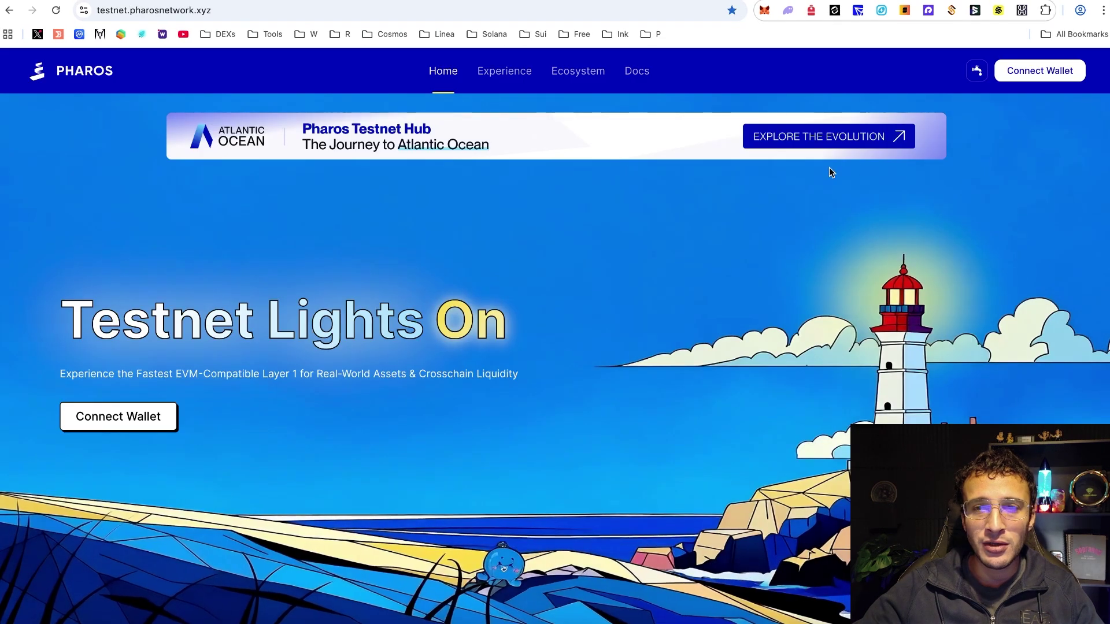
- Connect the MetaMask wallet to the Pharos Testnet site
left_click(1011, 78)
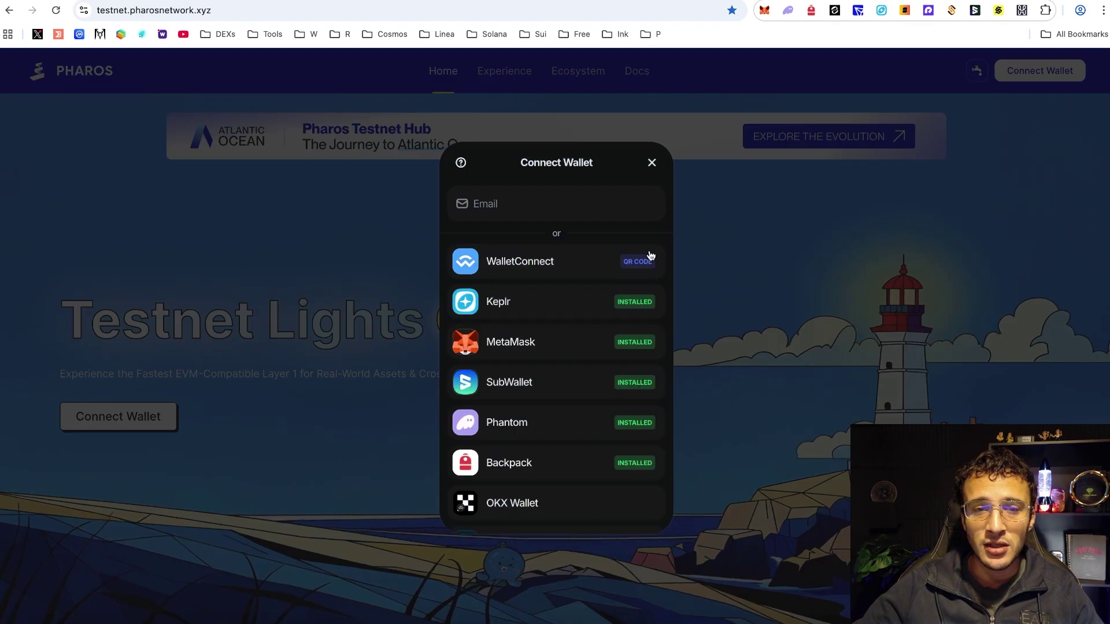
left_click(568, 342)
left_click(1048, 345)
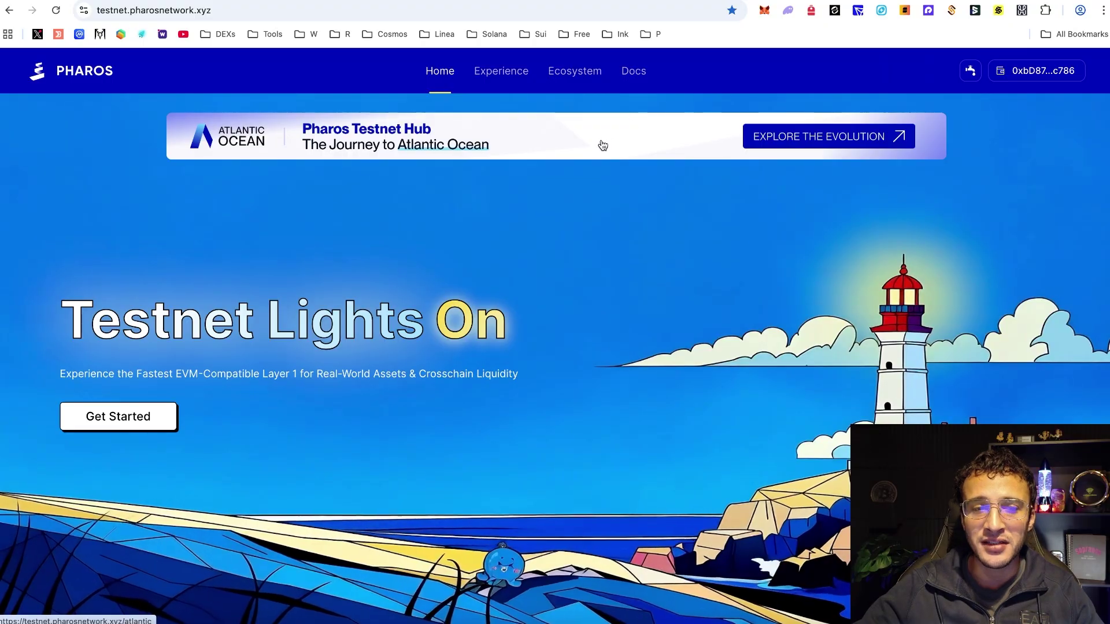
- Pass reCAPTCHA, claim the testnet PHRS, and go to 'Need More Tokens?' for other faucets
scroll(623, 173, "down", 4)
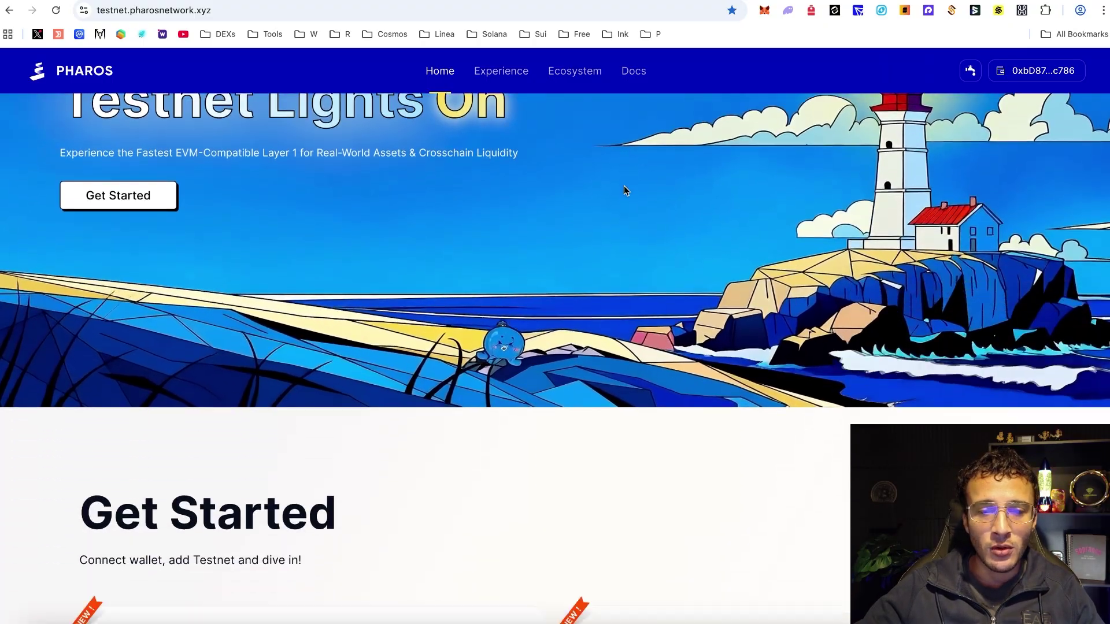
scroll(623, 185, "down", 6)
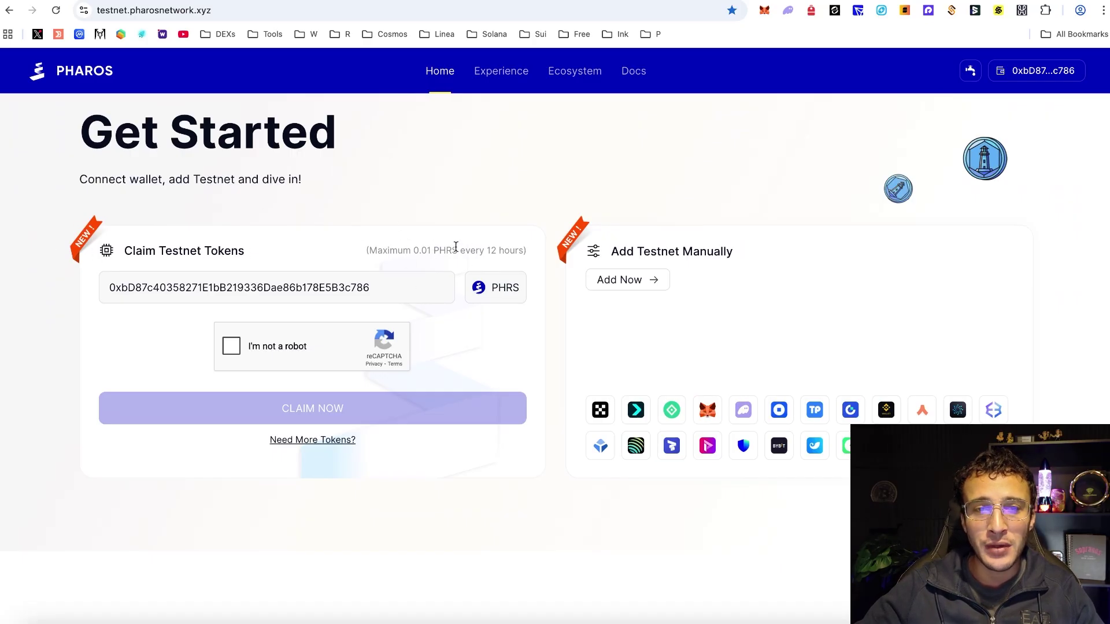
left_click_drag(378, 246, 511, 253)
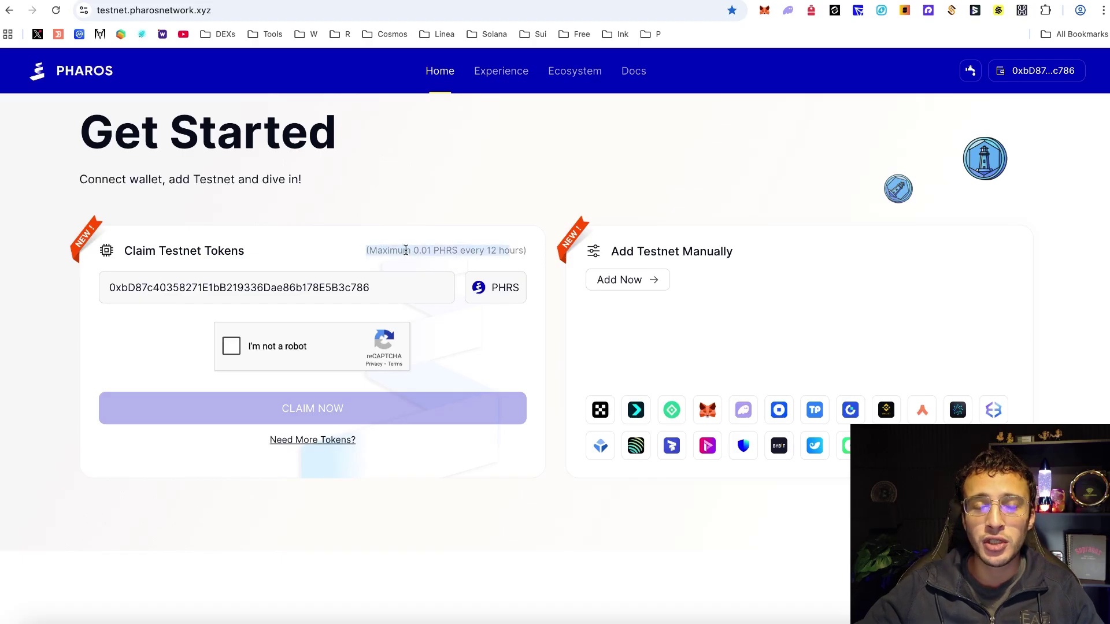
left_click(353, 257)
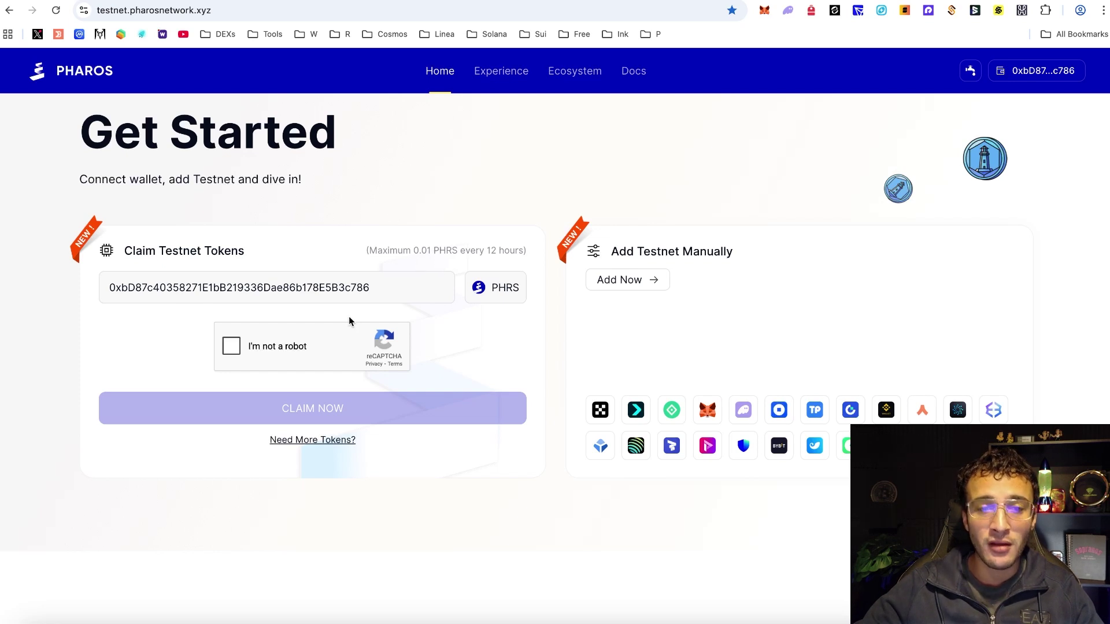
left_click(232, 346)
left_click(338, 411)
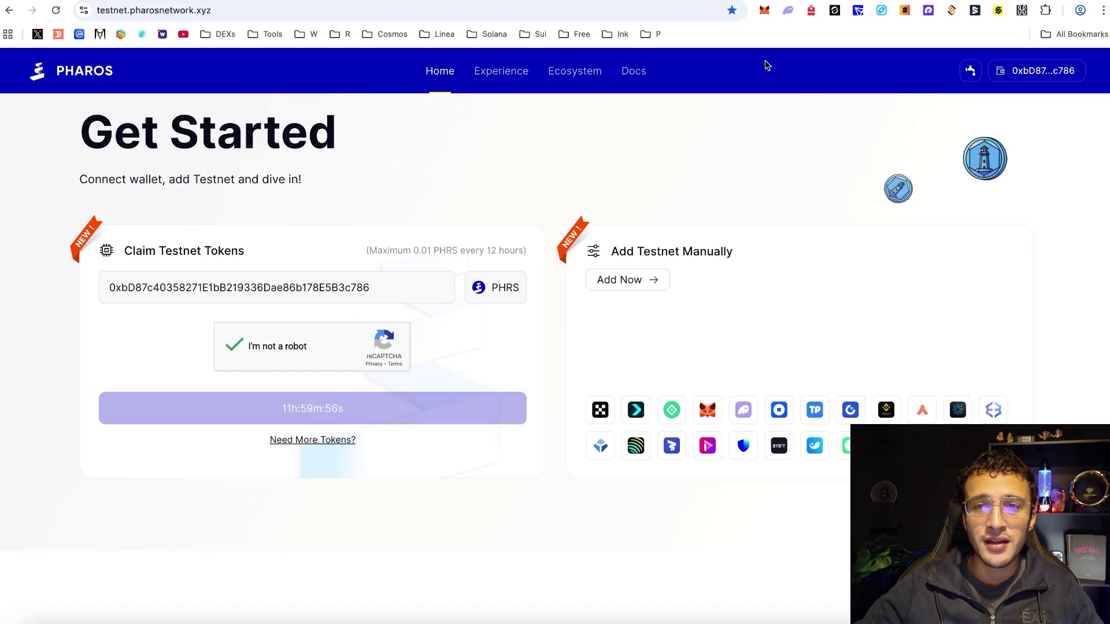
left_click(331, 444)
- Open the Faroswap faucet and connect MetaMask to FaroSwap
scroll(311, 384, "down", 1)
scroll(311, 386, "down", 1)
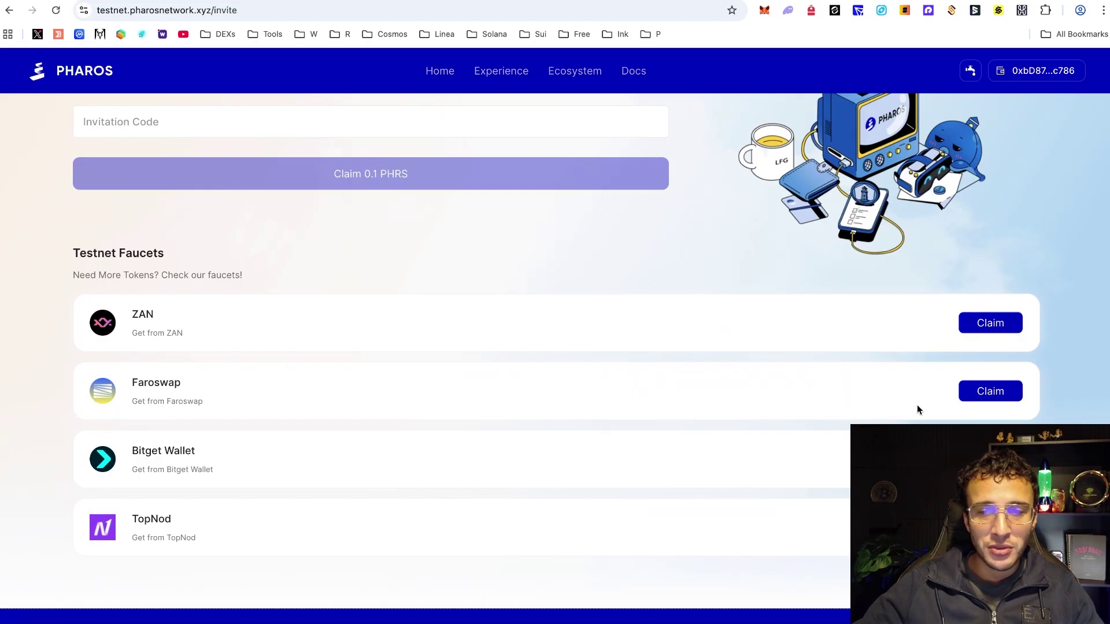
left_click(984, 391)
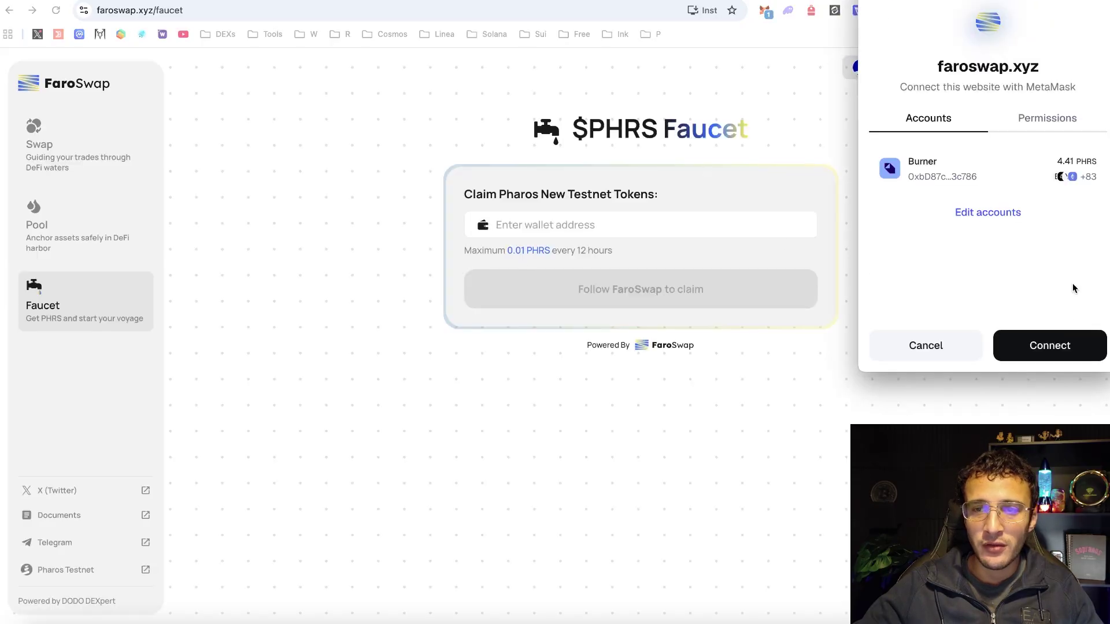
left_click(1061, 344)
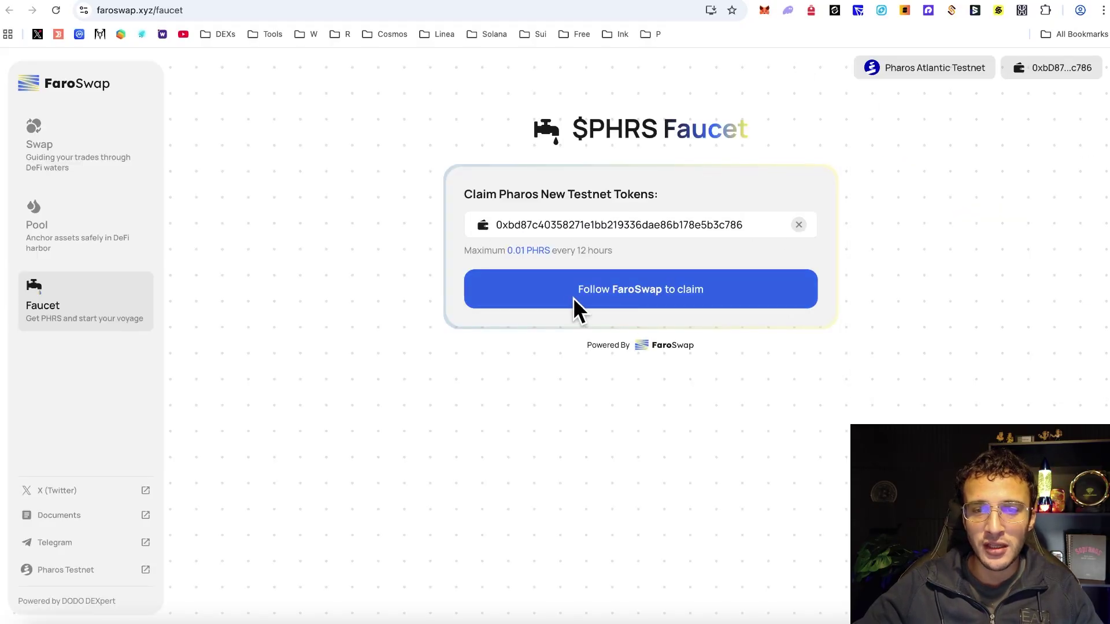
- Follow FaroSwap on X and pass reCAPTCHA to claim, then close the FaroSwap tab
left_click(616, 305)
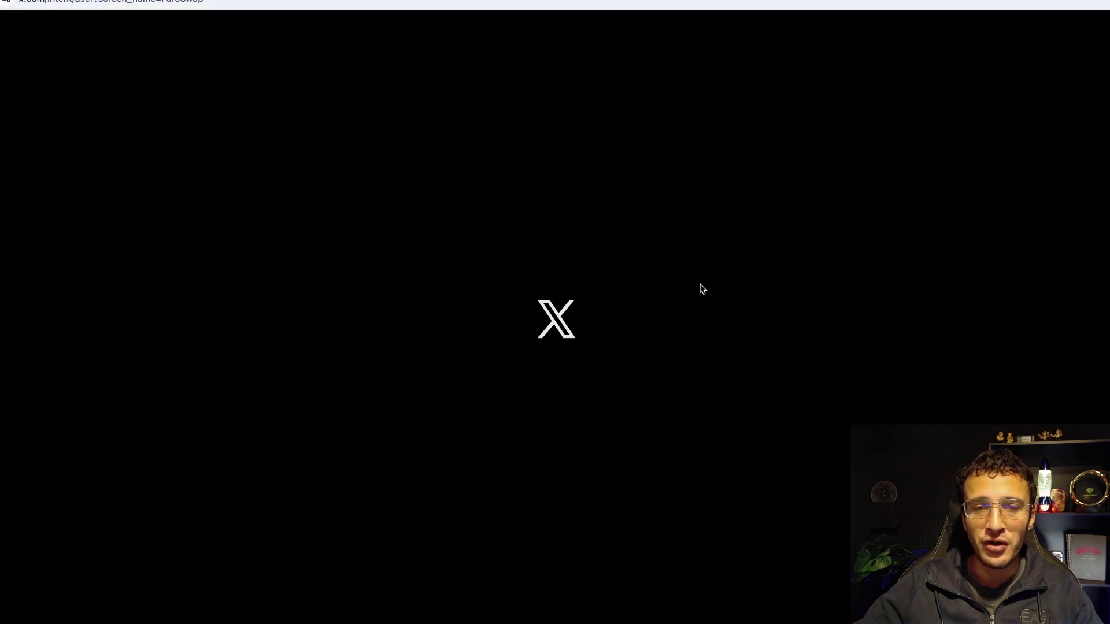
key("ctrl+w")
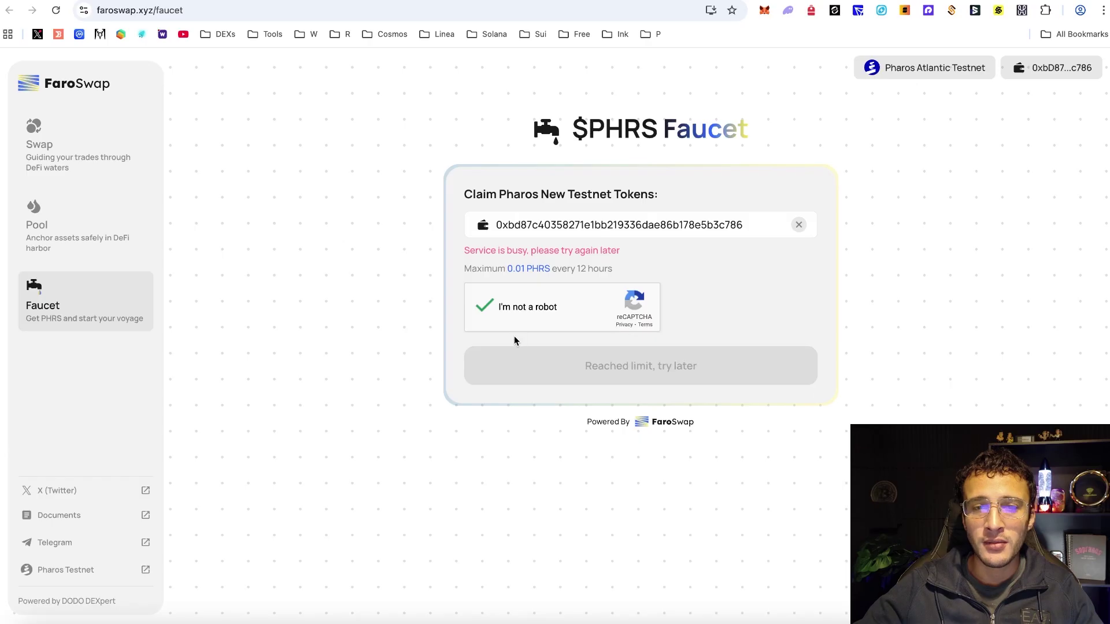
left_click(56, 10)
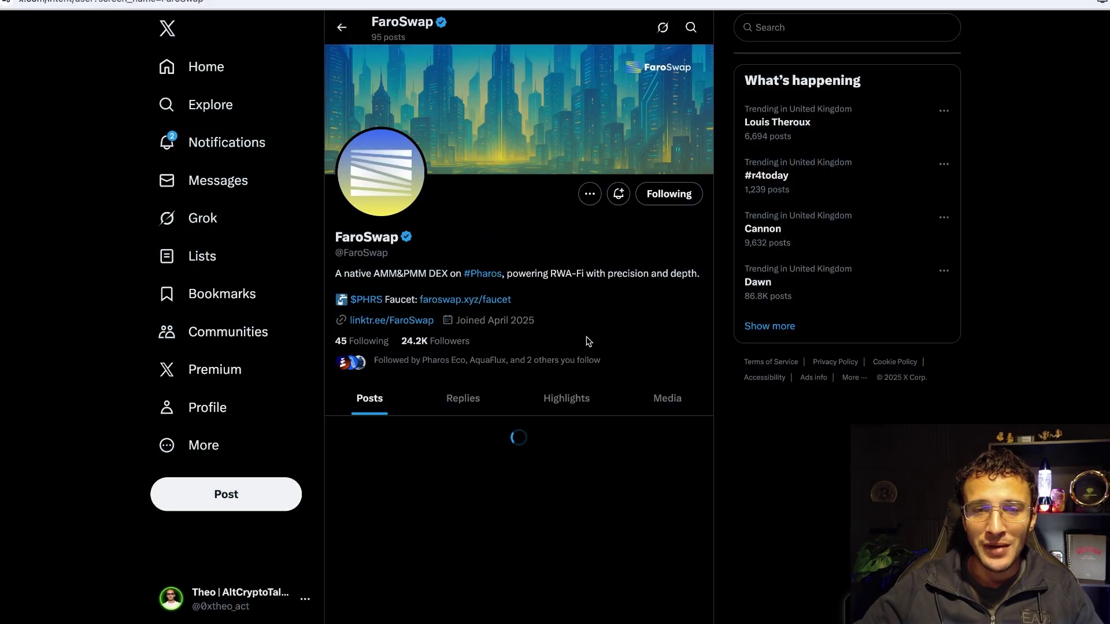
key("ctrl+w")
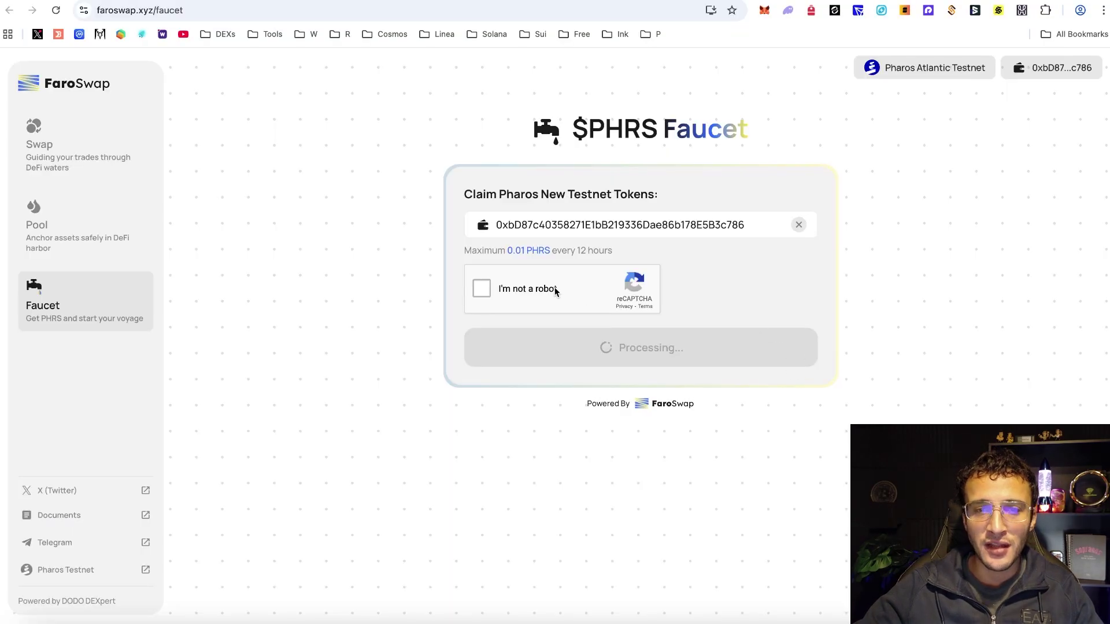
left_click(553, 289)
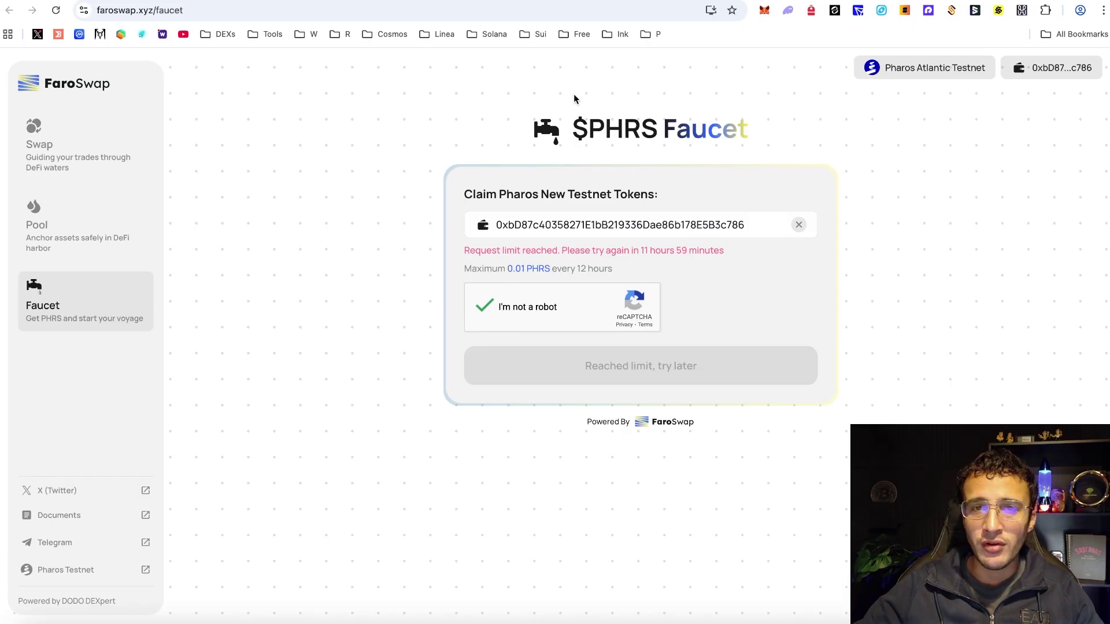
key("ctrl+w")
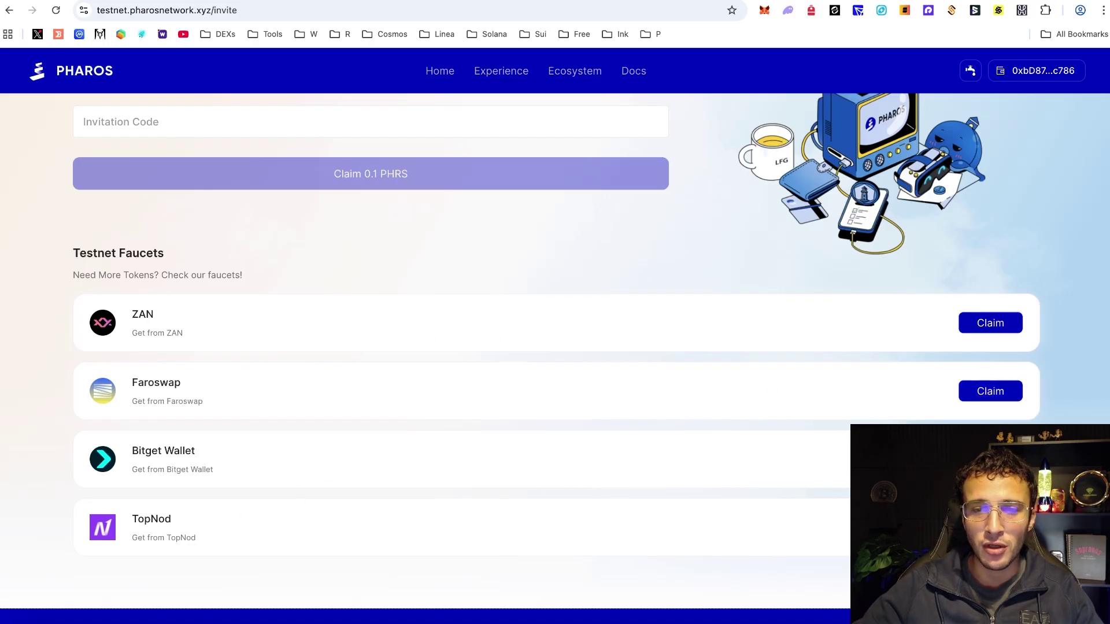
- Log in to the ZAN faucet, paste the Burner wallet address, and request 0.01 Atlantic PHRS
left_click(990, 325)
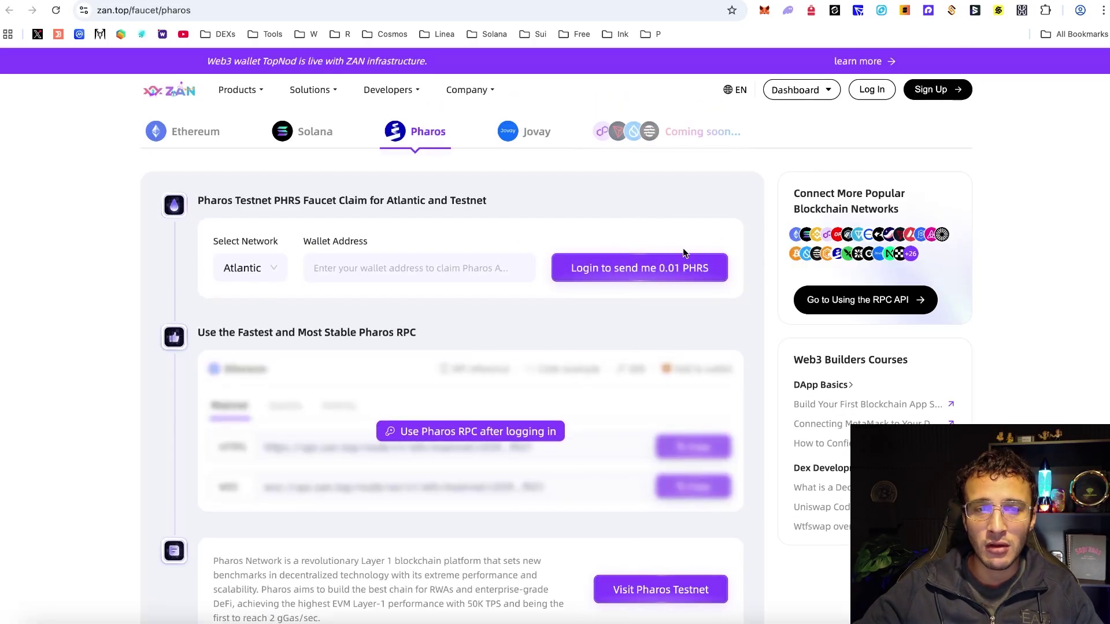
left_click(652, 266)
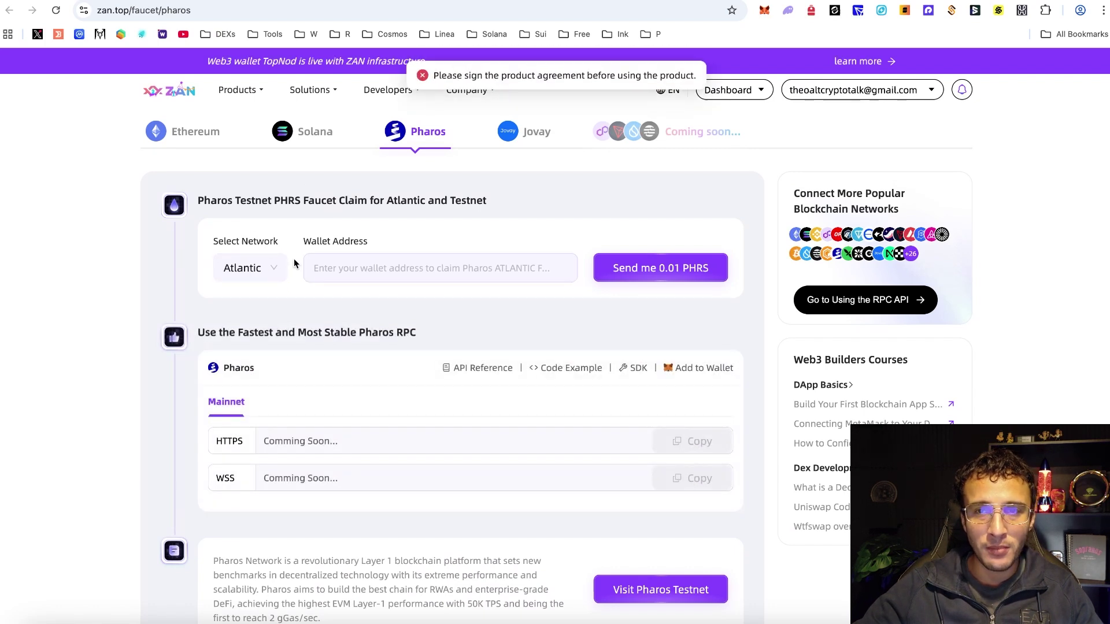
left_click(764, 10)
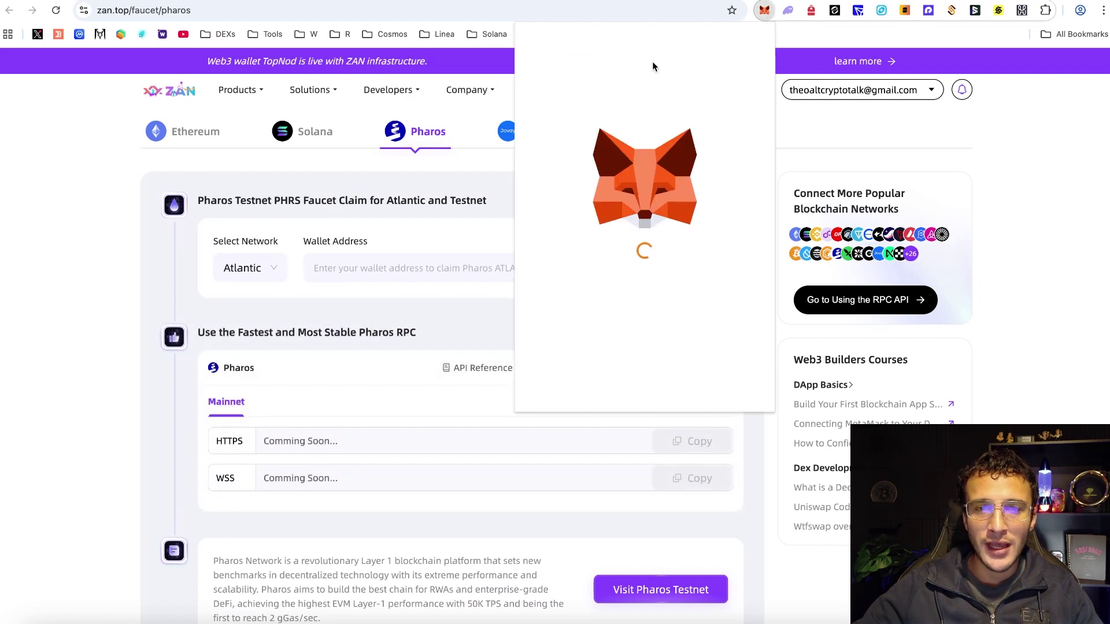
left_click(627, 52)
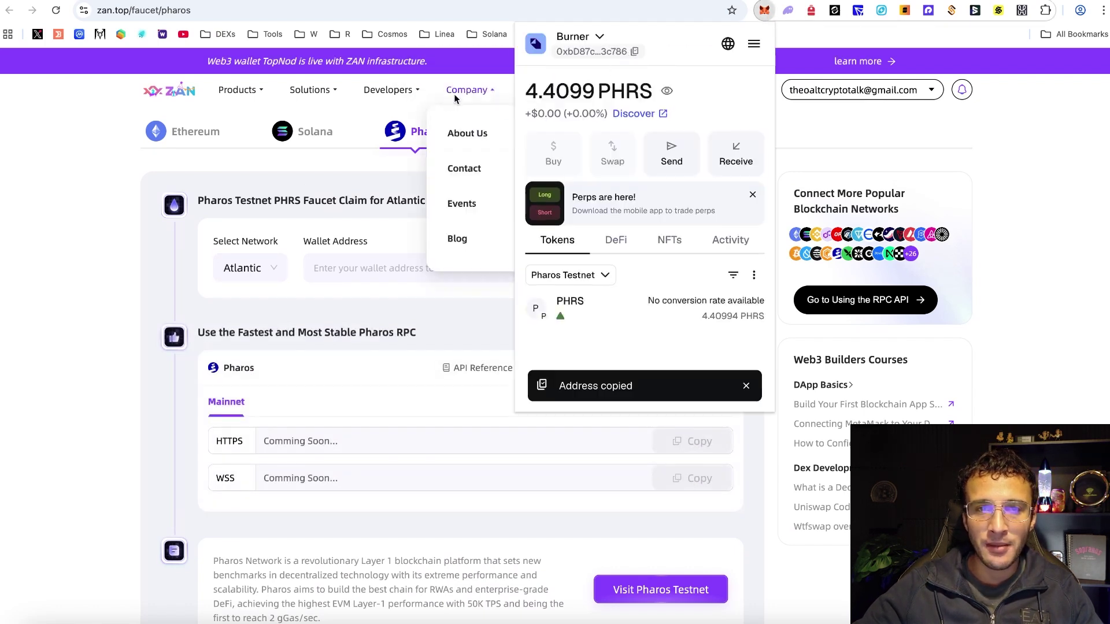
left_click(286, 105)
left_click(419, 269)
key("super+v")
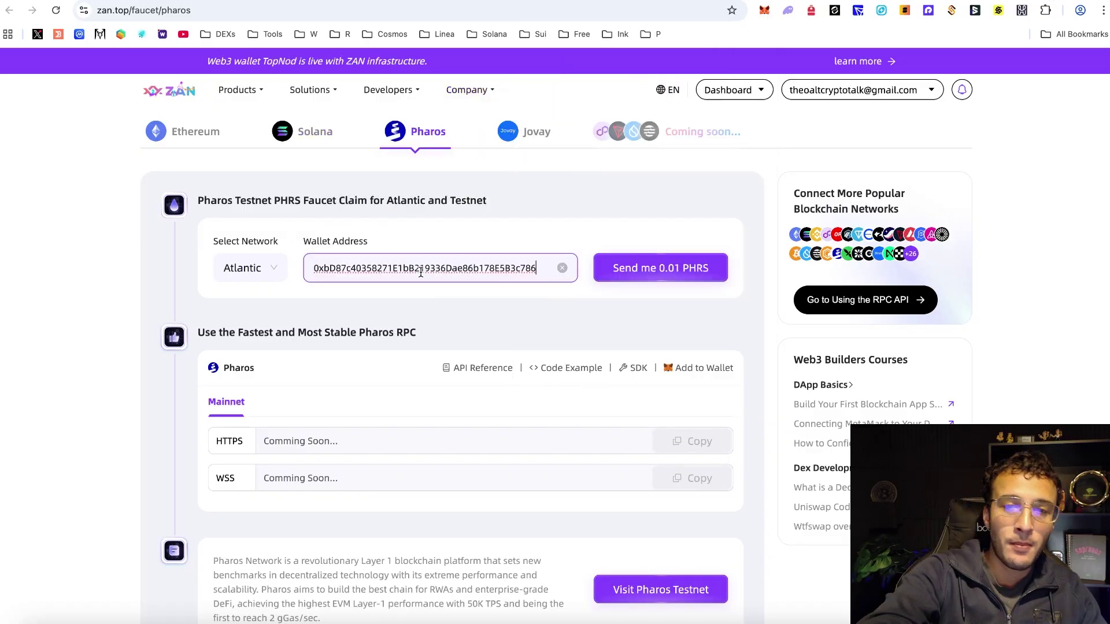
left_click(636, 267)
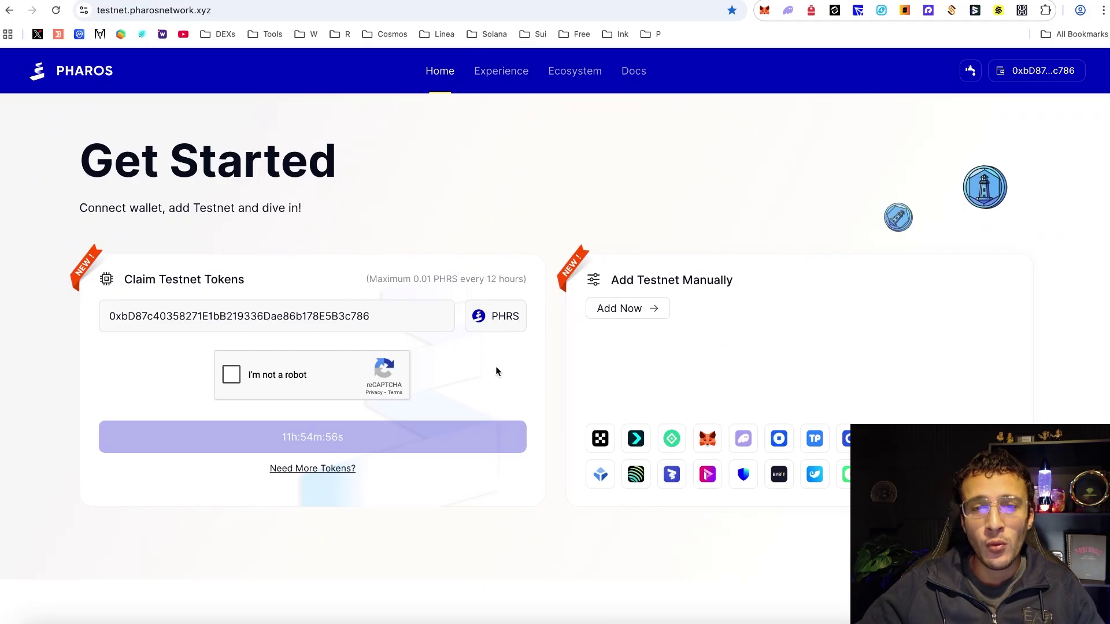
- Use Add Testnet Manually to add Atlantic Testnet (chain ID 688689) to MetaMask and approve
scroll(577, 386, "down", 1)
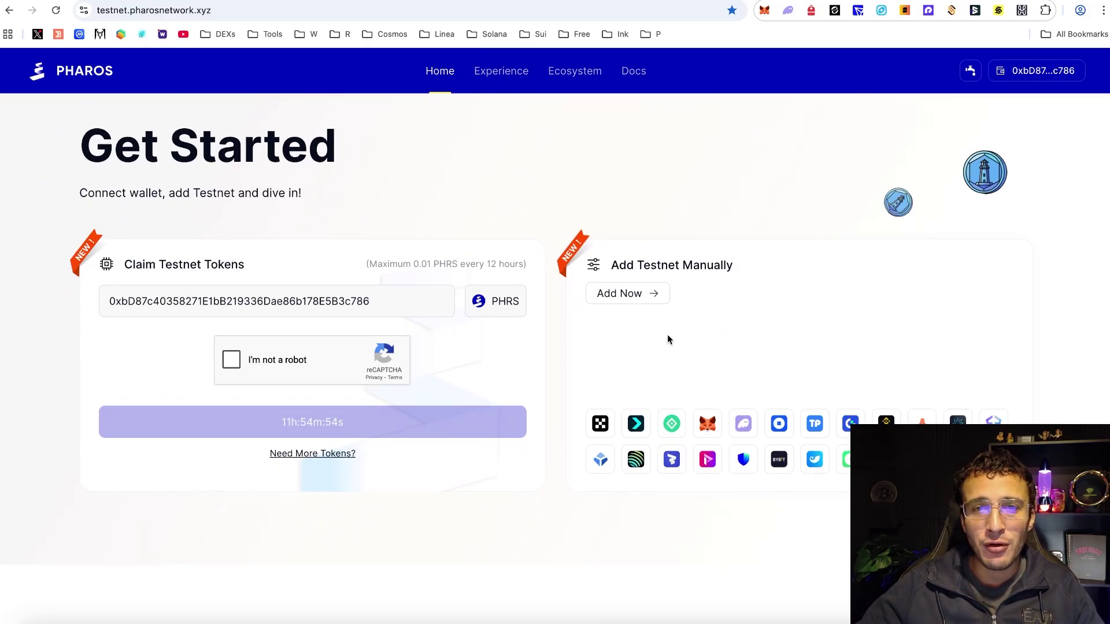
scroll(668, 336, "down", 1)
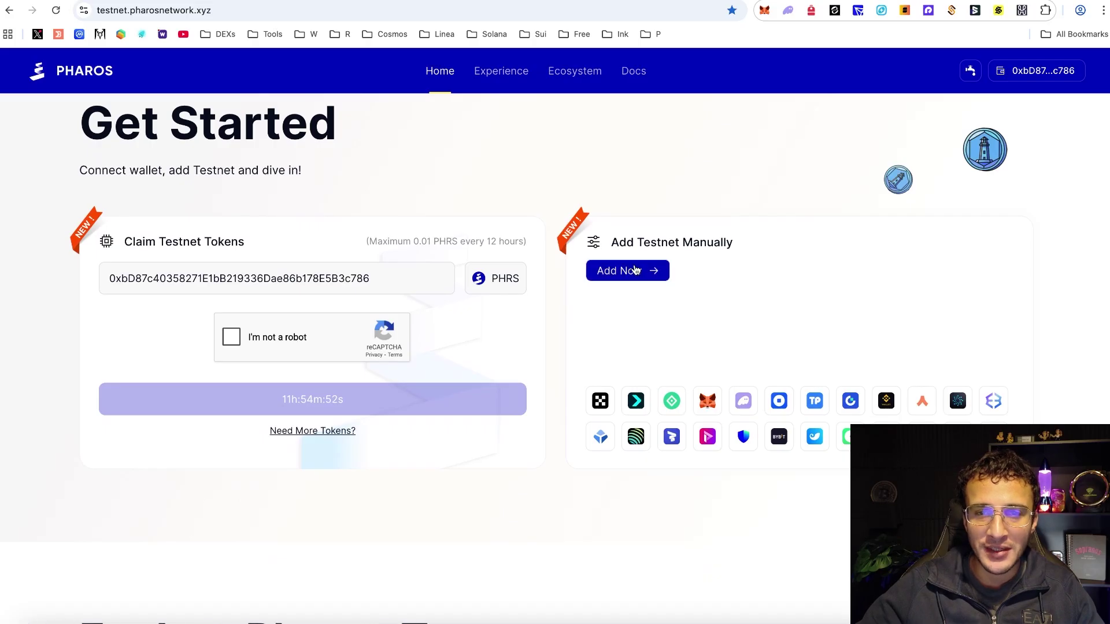
left_click(634, 271)
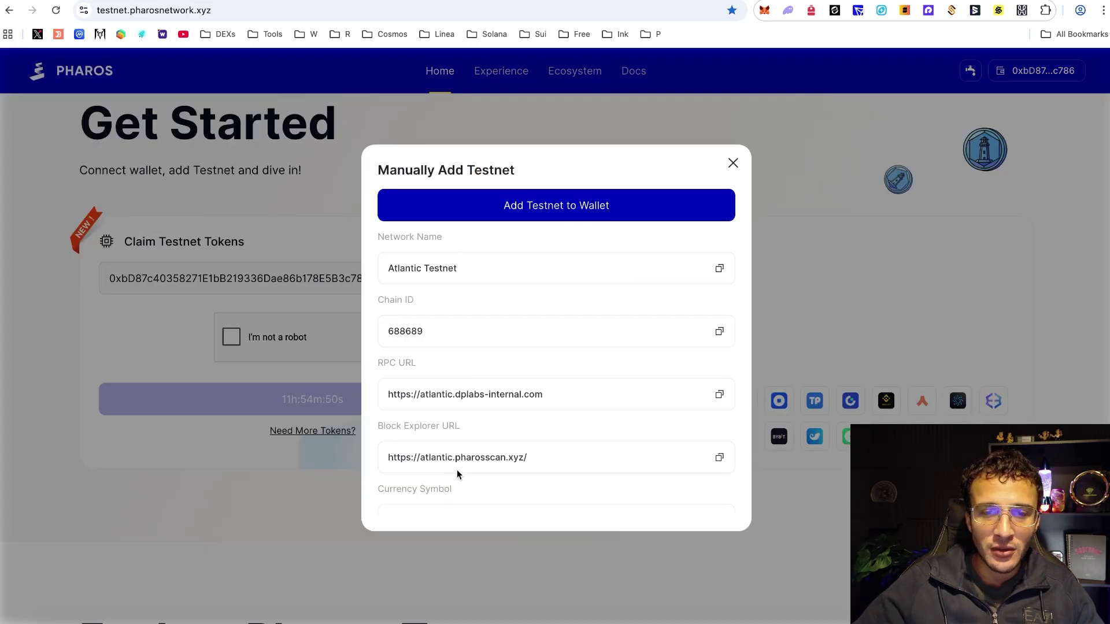
scroll(460, 471, "down", 1)
scroll(459, 471, "up", 1)
left_click(553, 205)
left_click(1049, 346)
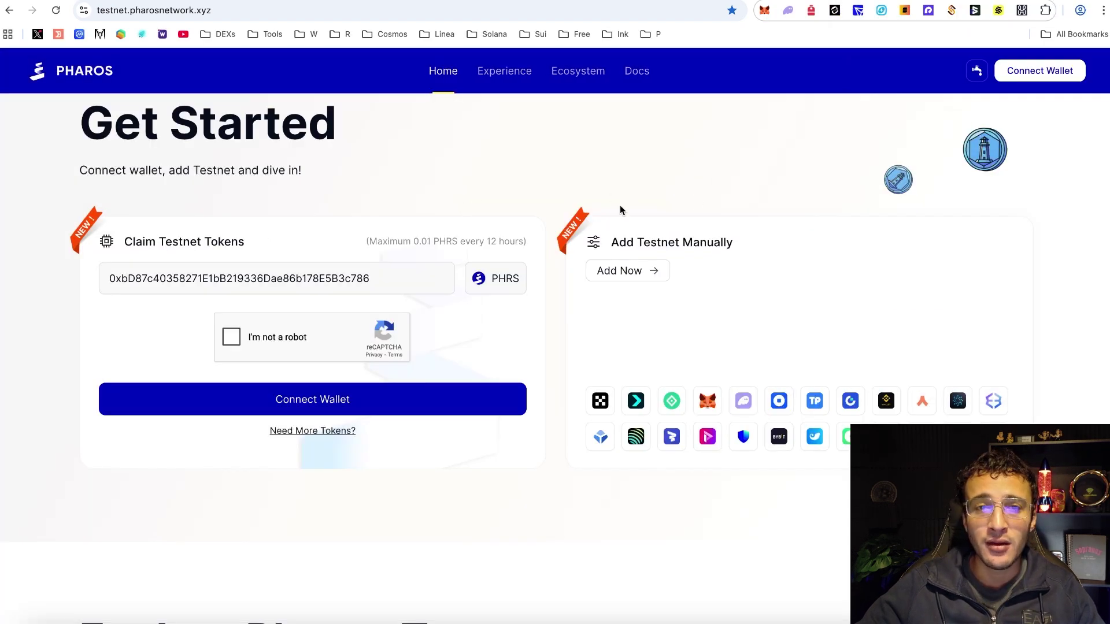
- Open Experience and review Lv.4, today's checked Daily Check-in, and the Atlantic Onchain Tasks
left_click(504, 83)
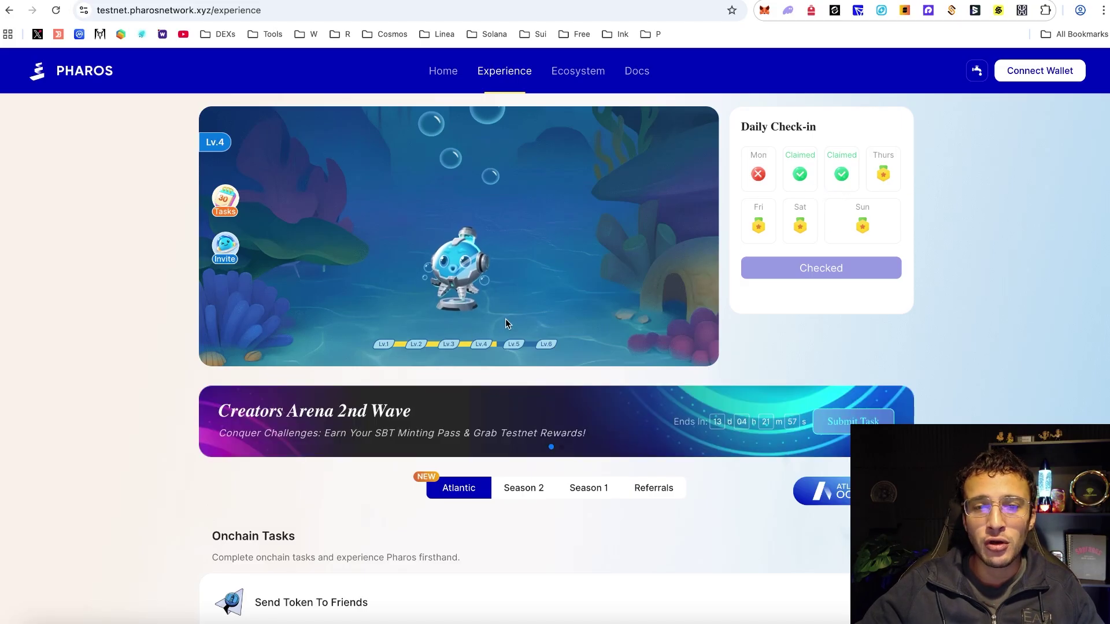
scroll(505, 317, "up", 5)
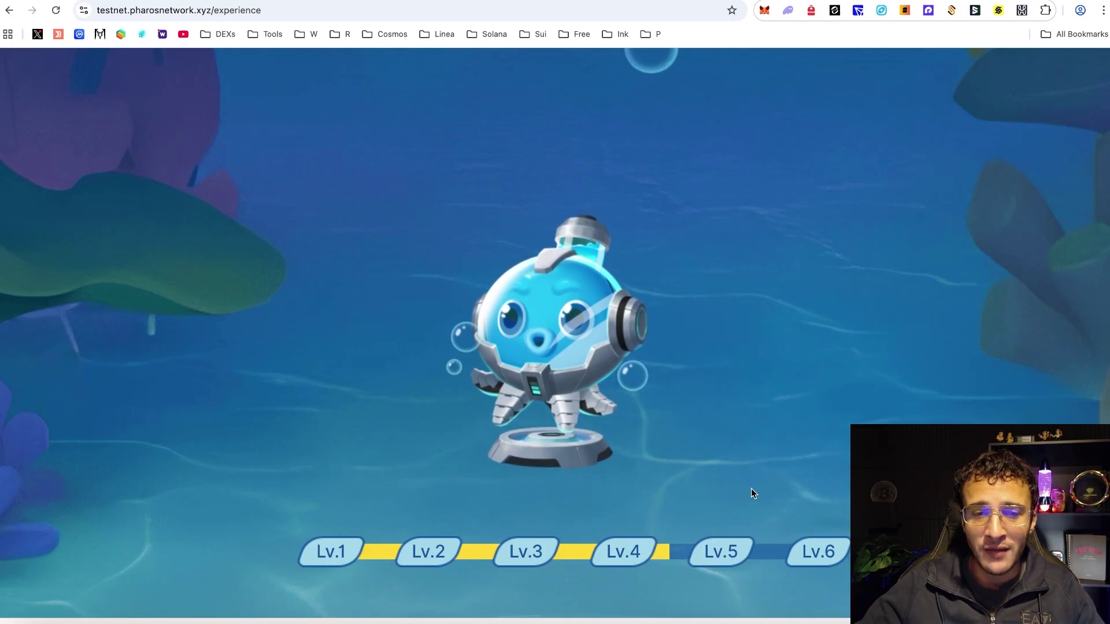
scroll(750, 493, "down", 5)
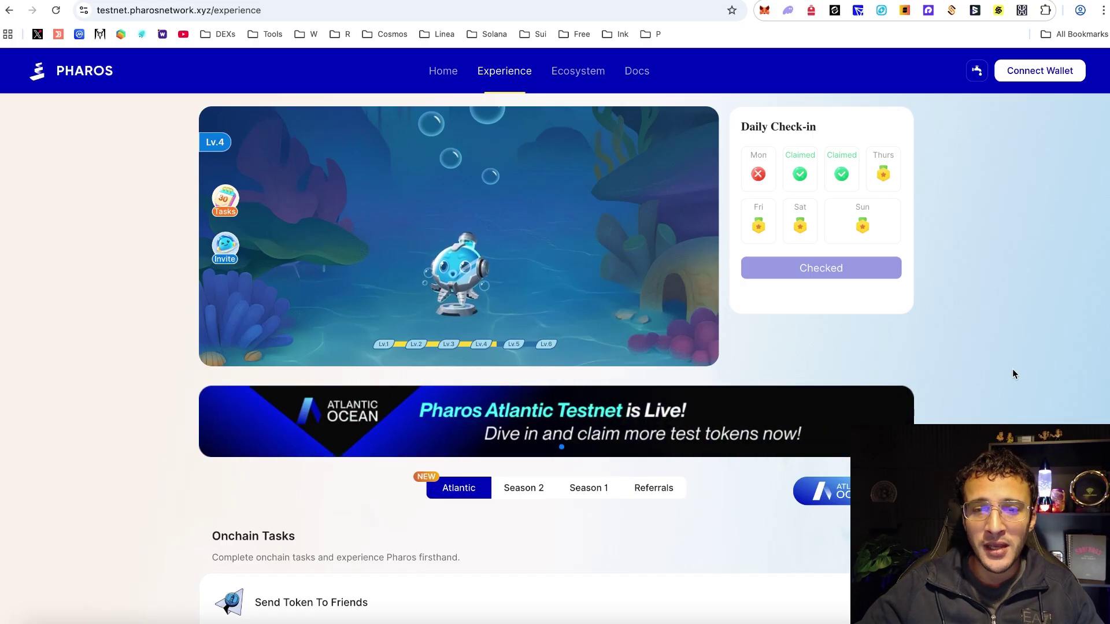
scroll(1012, 373, "down", 3)
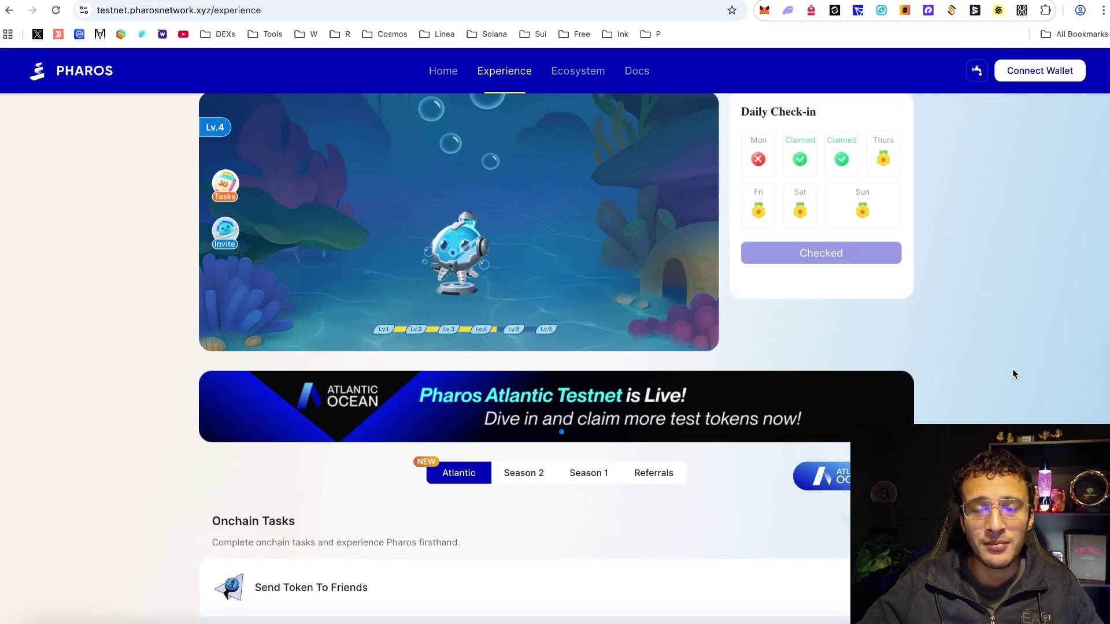
scroll(1012, 374, "down", 3)
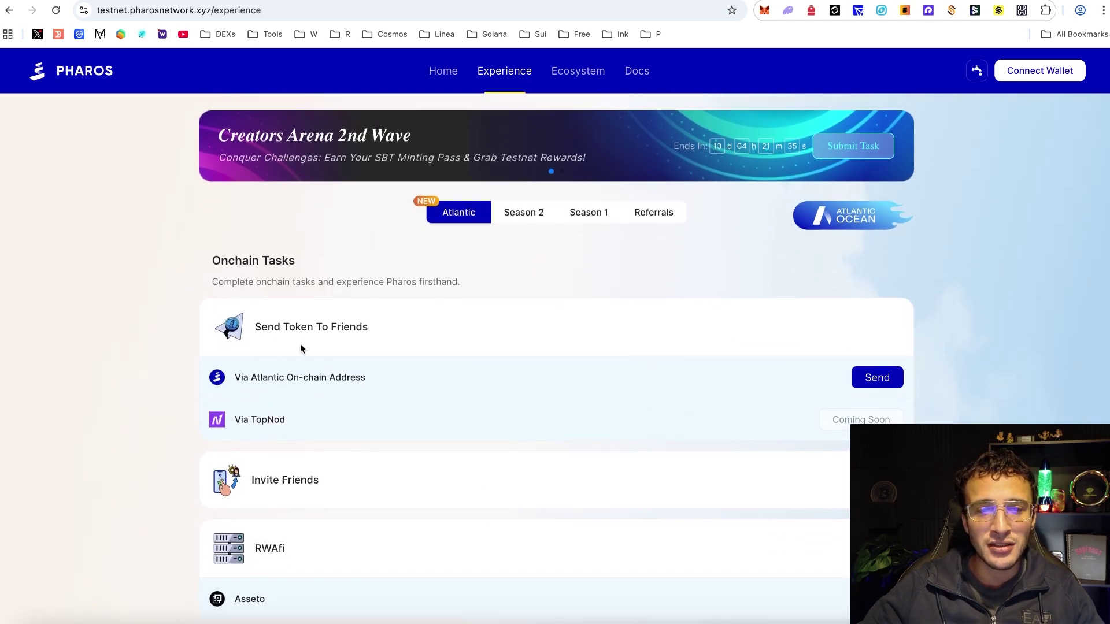
scroll(664, 324, "up", 5)
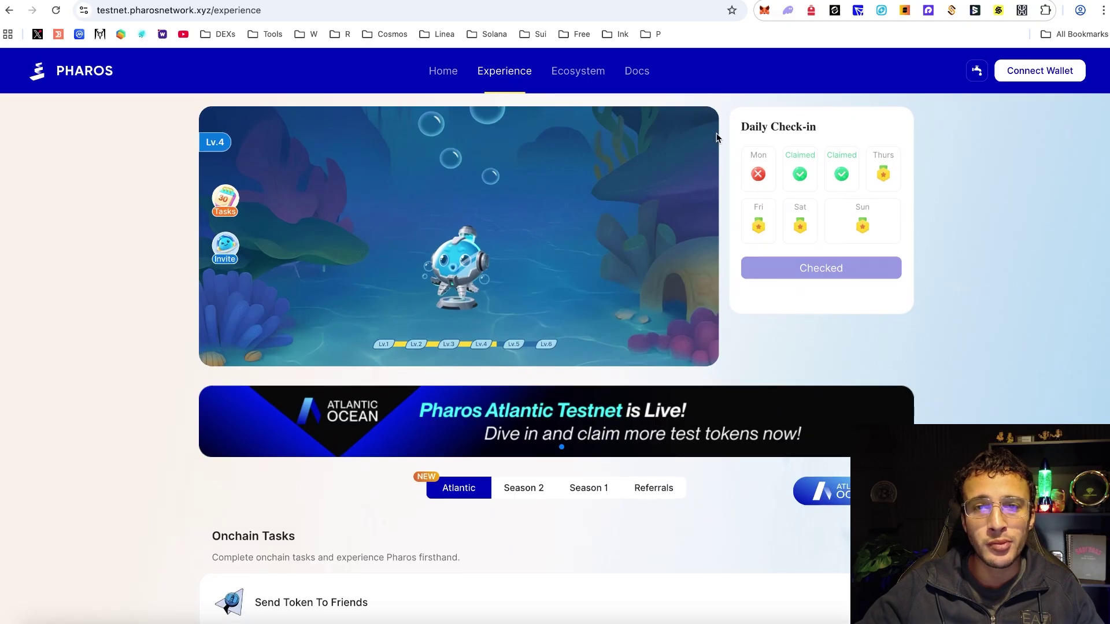
- In MetaMask, switch to the ACT account and copy its address
left_click(764, 10)
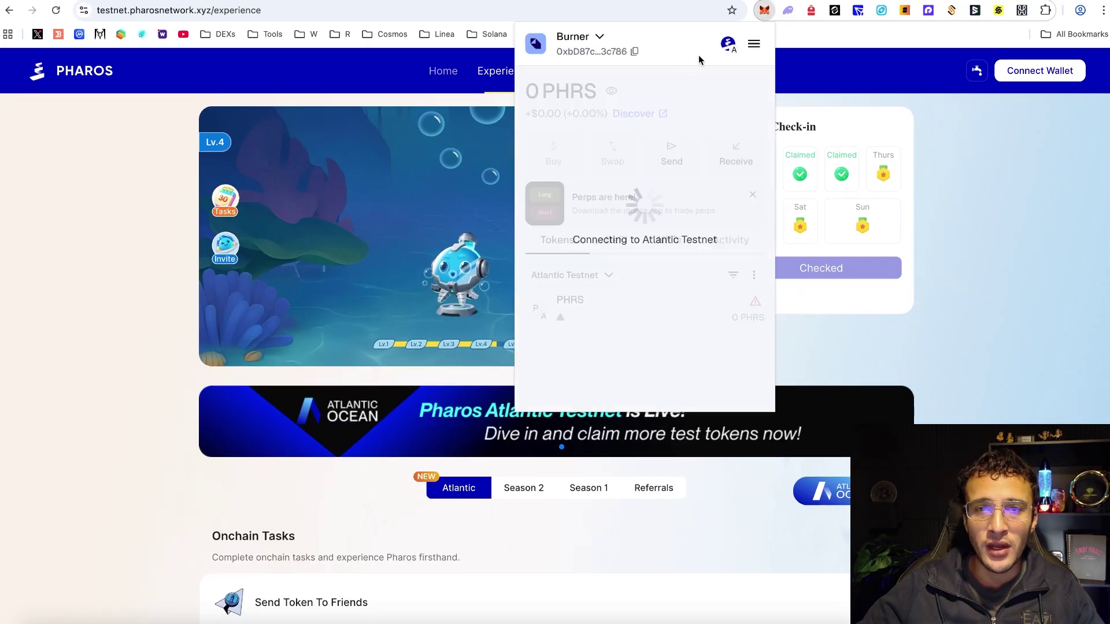
left_click(578, 36)
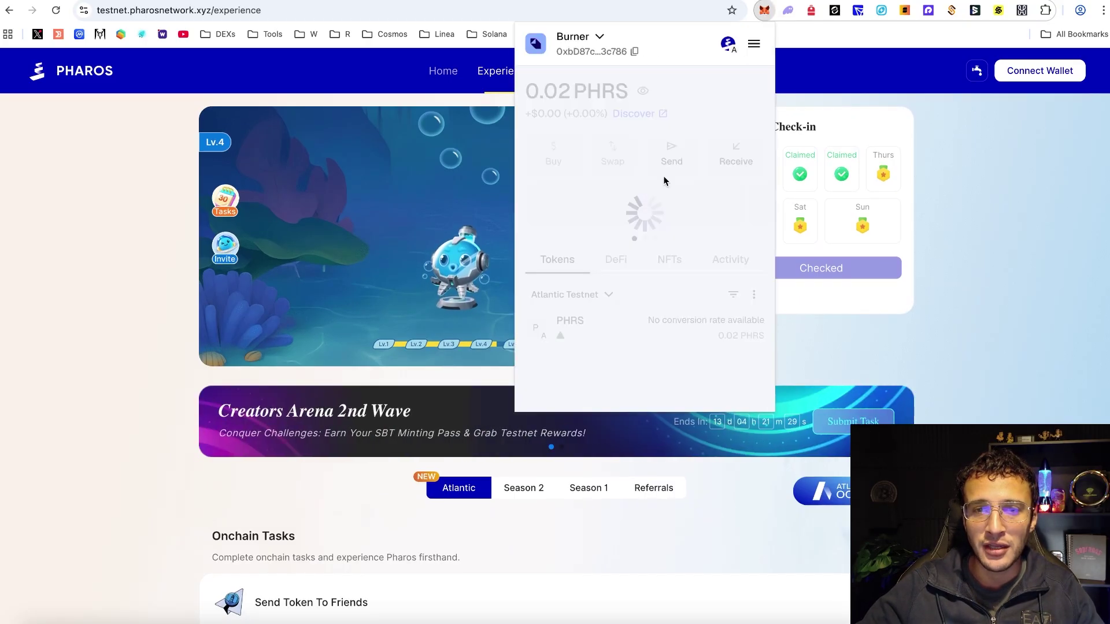
left_click(628, 53)
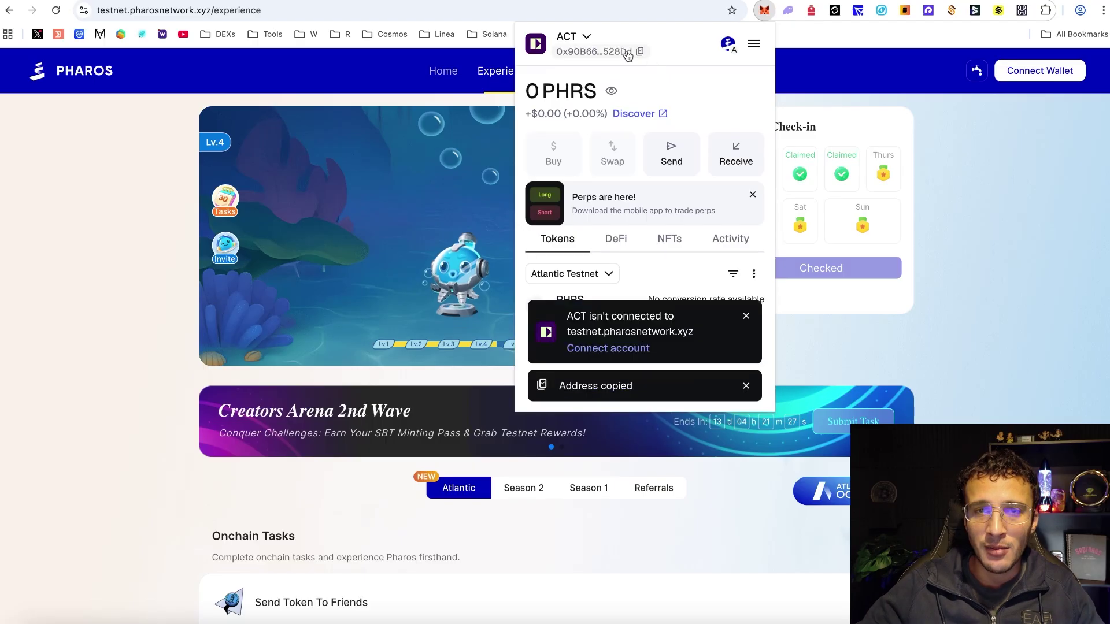
- Switch back to the Burner account and connect it to the site via MetaMask
left_click(572, 36)
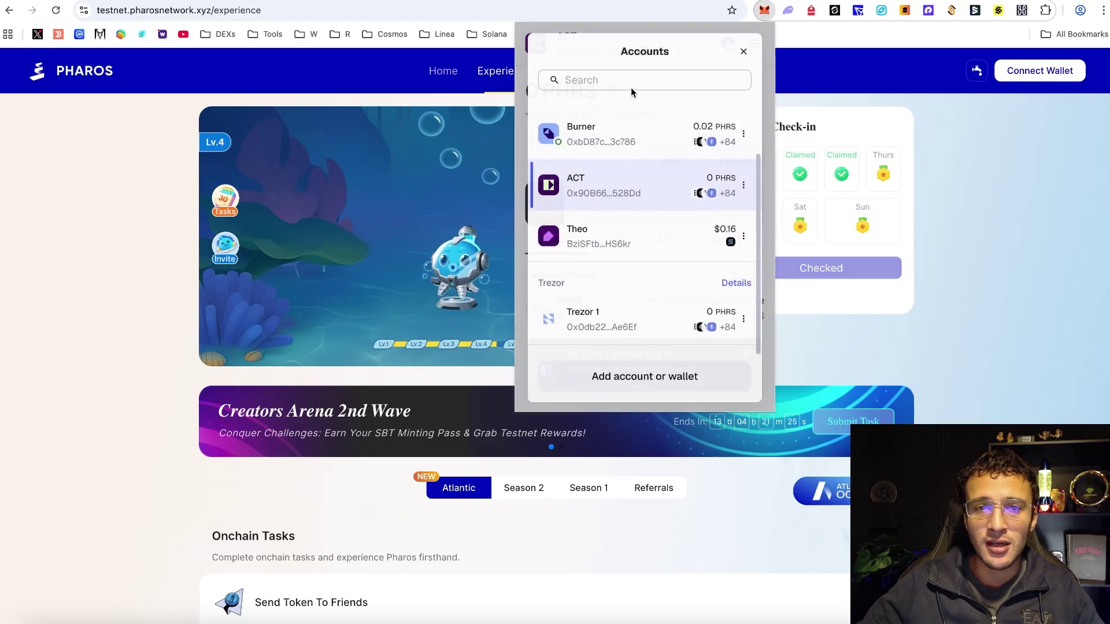
left_click(632, 136)
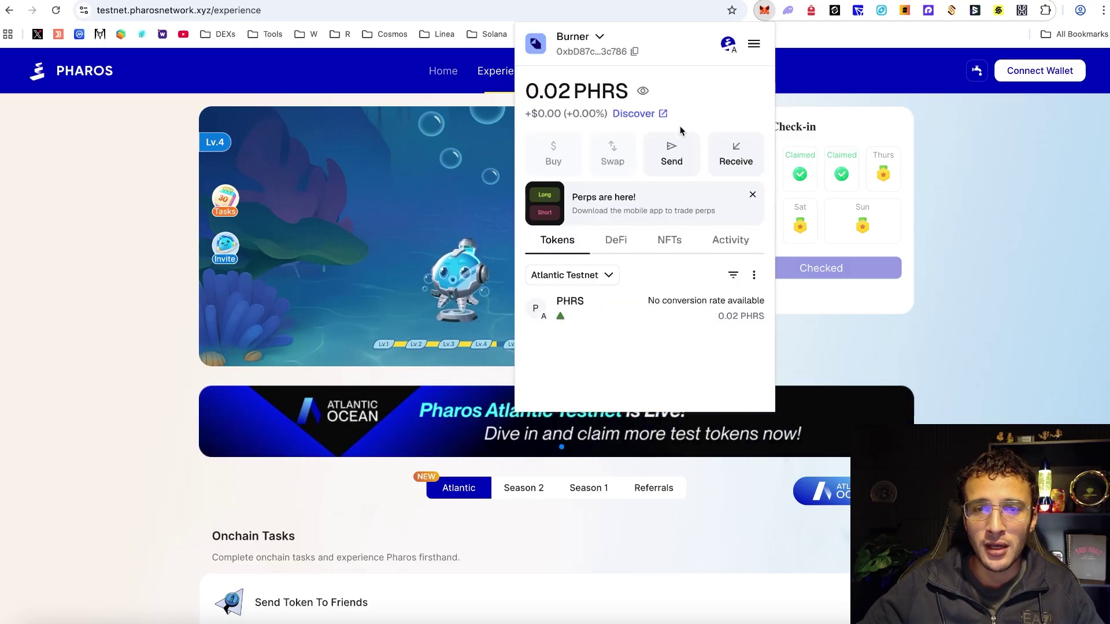
left_click(1002, 283)
left_click(1039, 70)
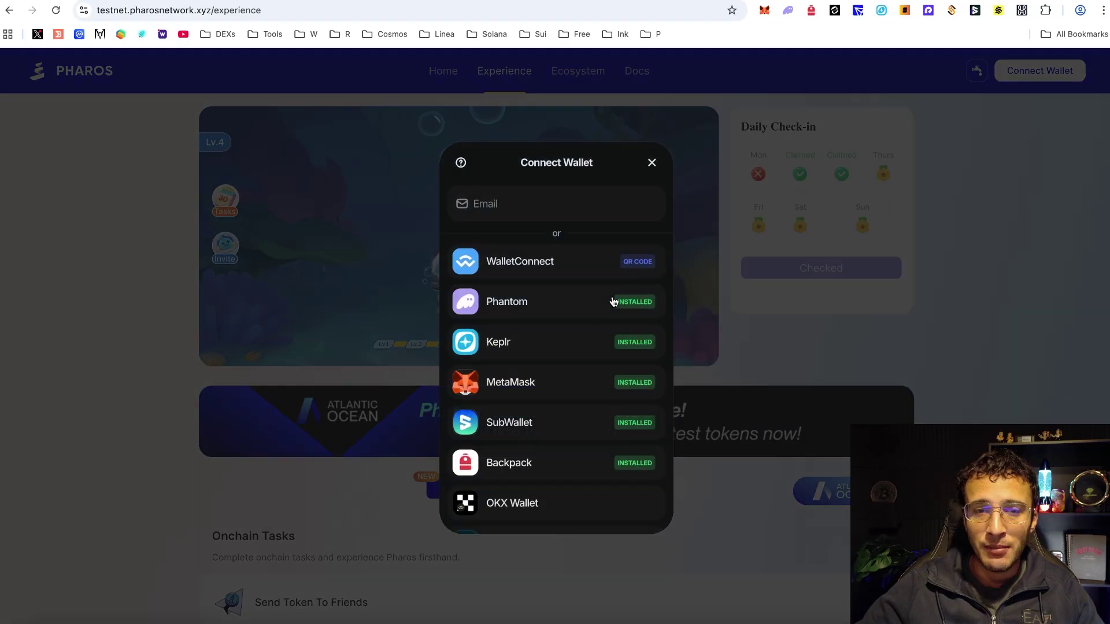
left_click(586, 381)
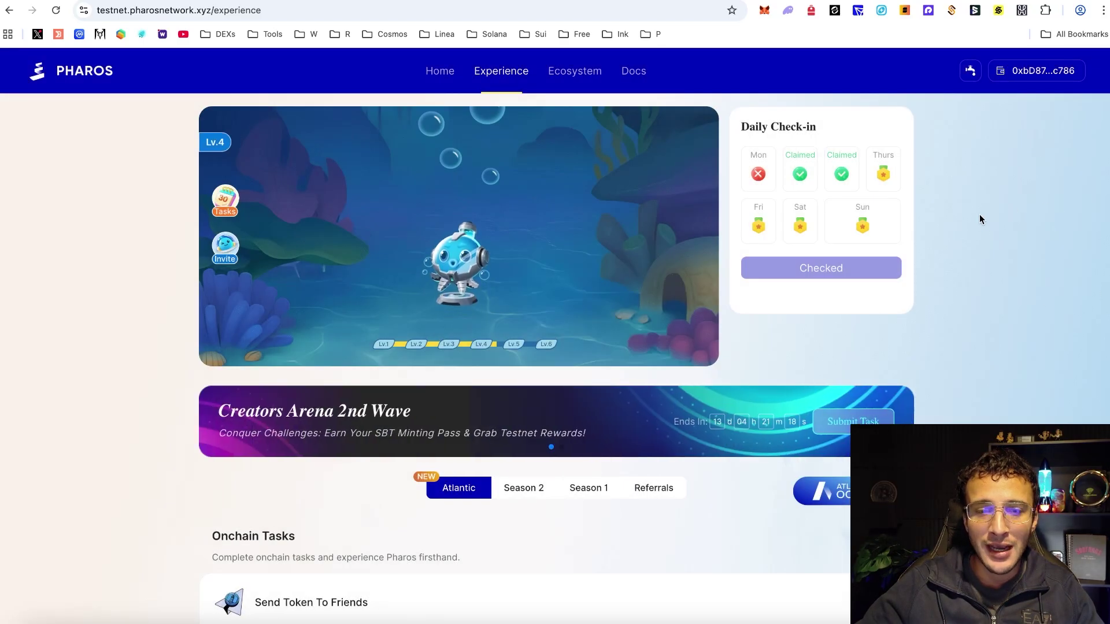
- In Send Token To Friends, enter 0.00001 PHRS, paste the ACT address as recipient, and send
scroll(980, 215, "down", 6)
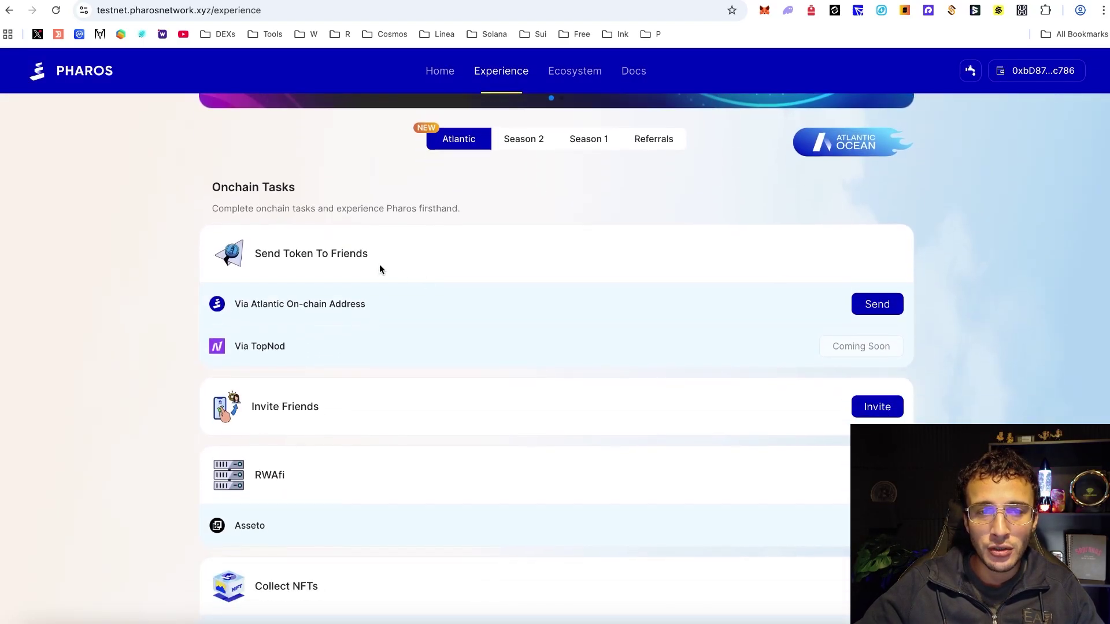
left_click(877, 307)
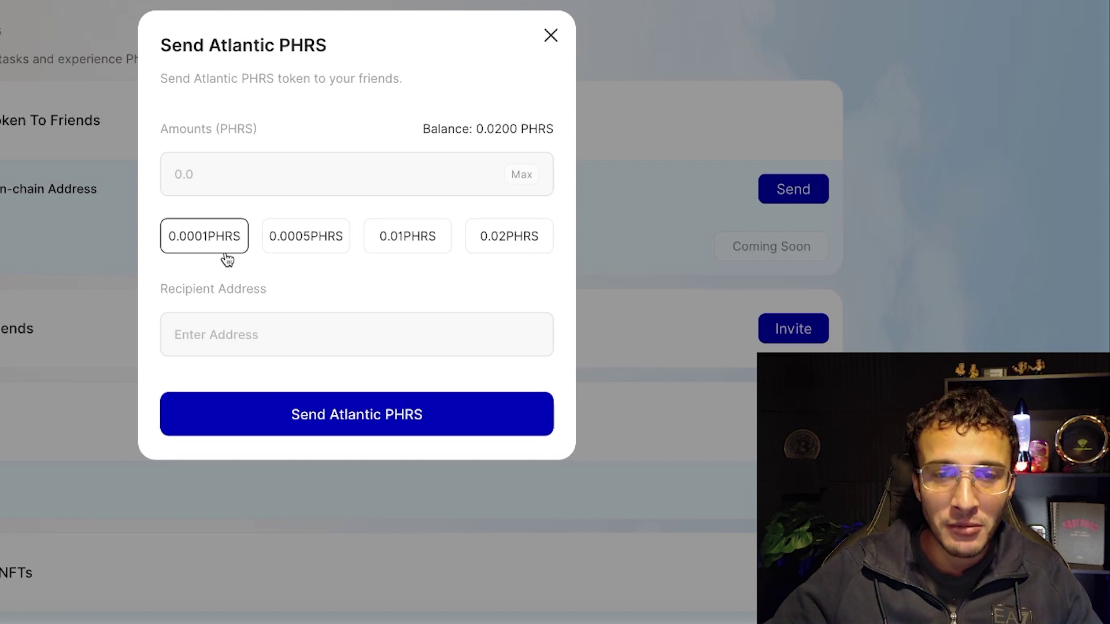
left_click(209, 237)
left_click(210, 174)
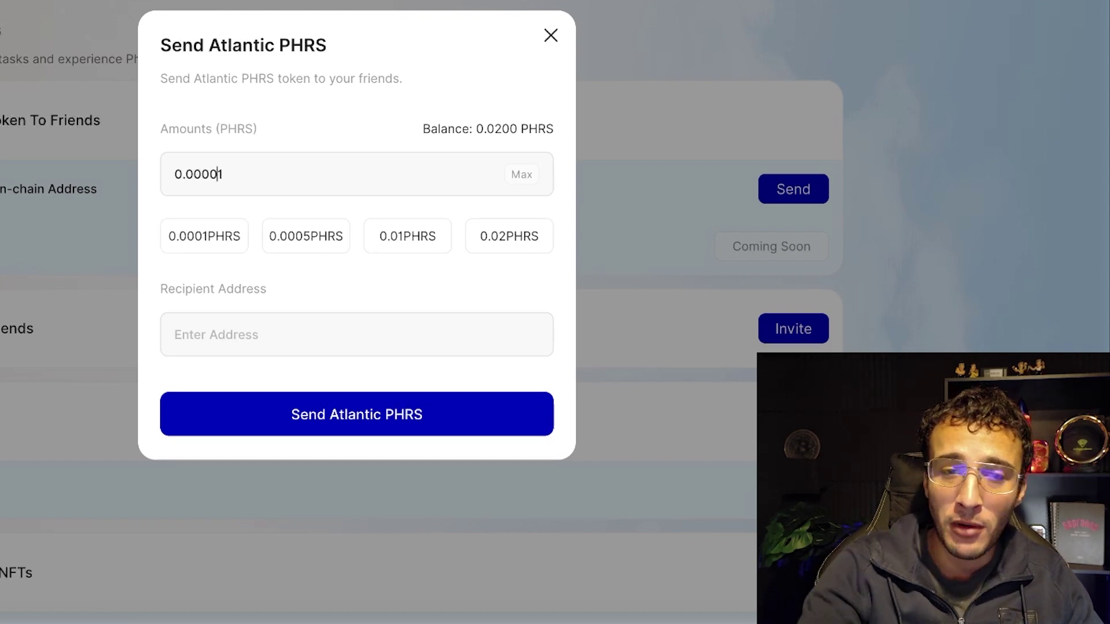
type("0")
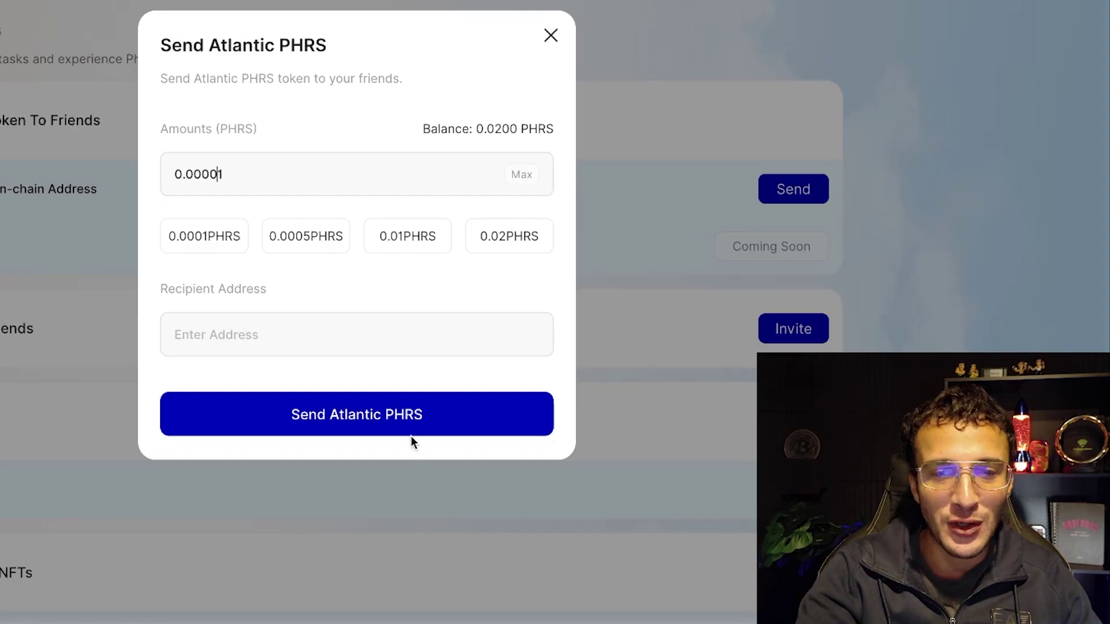
left_click(328, 334)
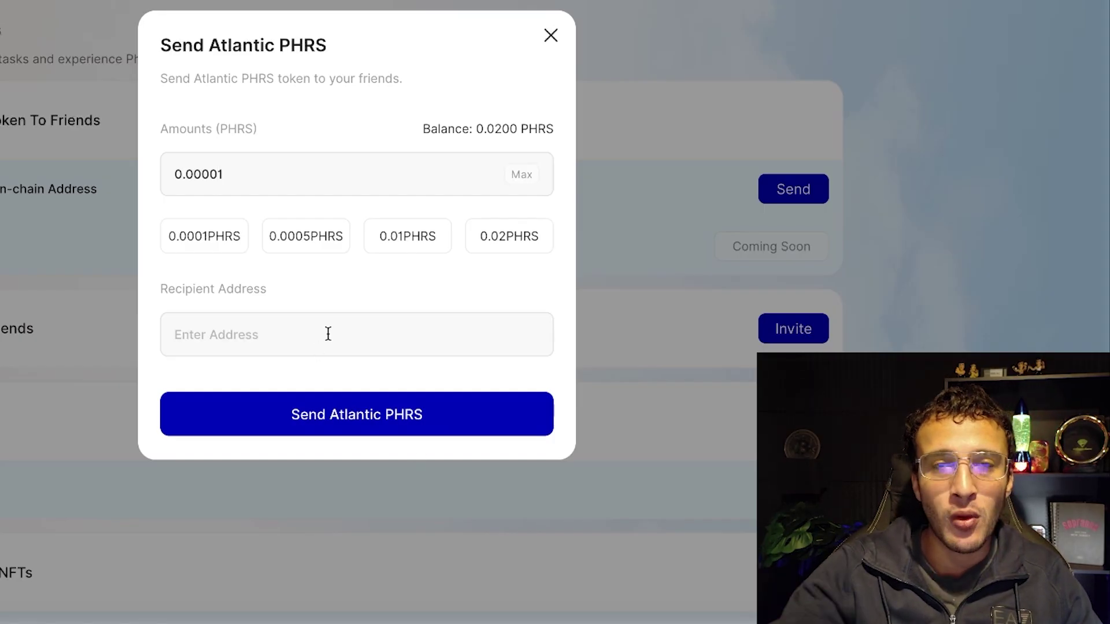
type("0x90B66275d1eEFeA2F7aA71F25BD760c1E5A528Dd")
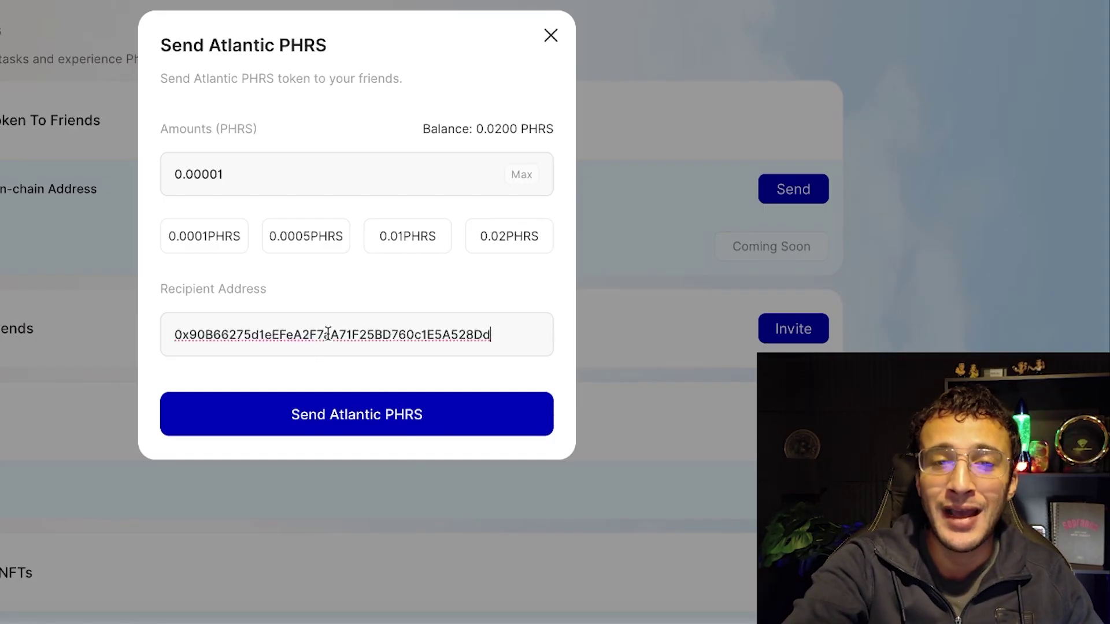
left_click(413, 422)
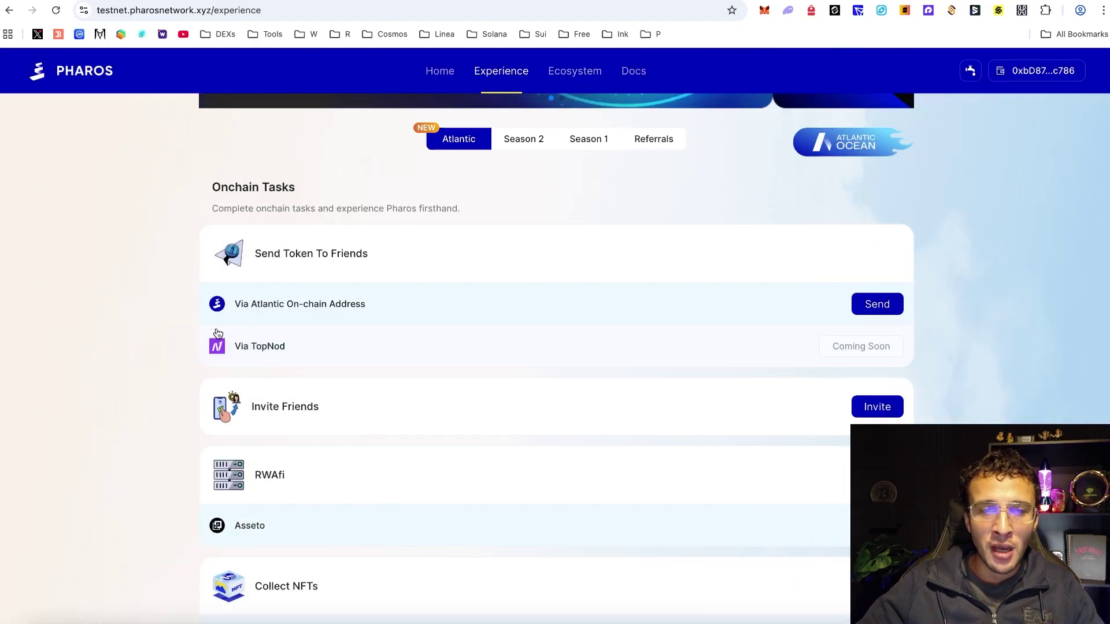
- Compare the Season 2 and Atlantic task tabs, then scroll the Atlantic list to the RWAfi Asseto row
left_click(529, 140)
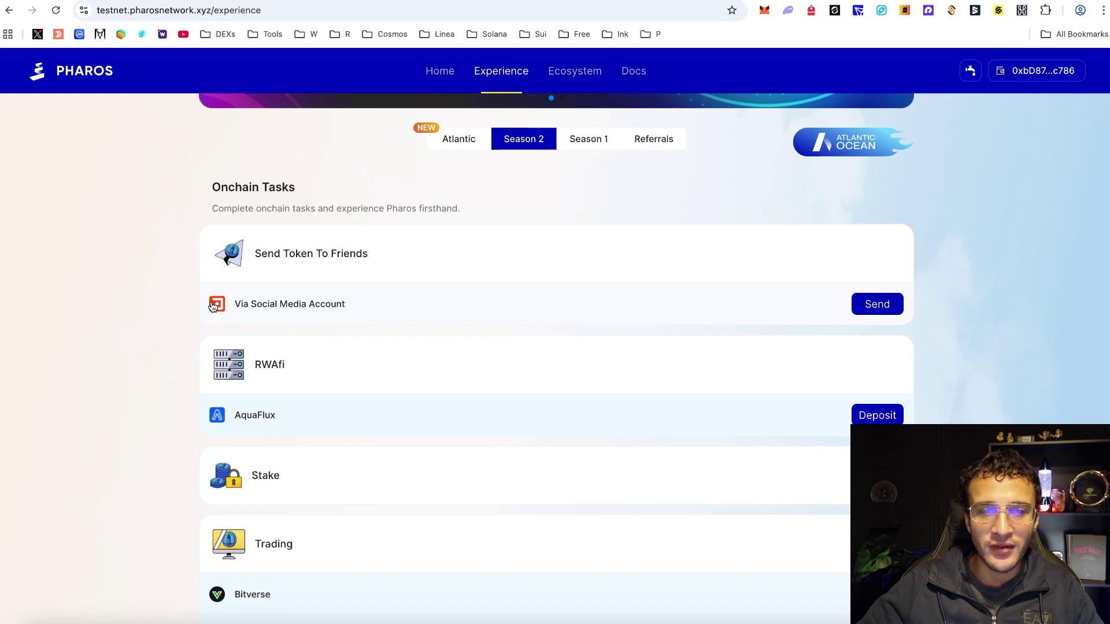
left_click(458, 140)
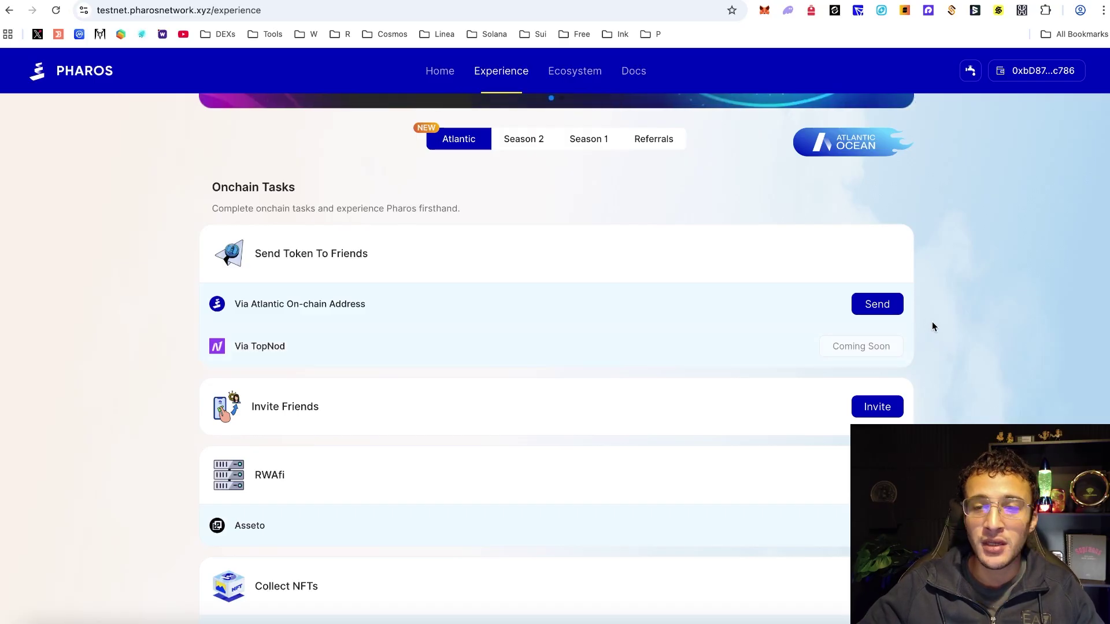
scroll(1022, 288, "down", 1)
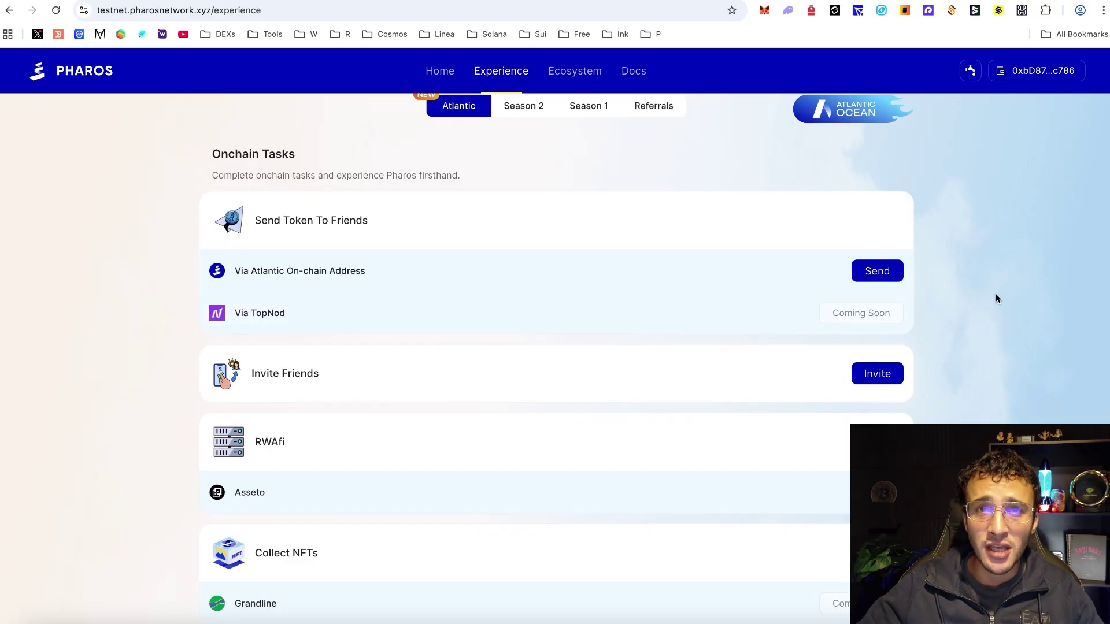
scroll(997, 297, "down", 2)
scroll(994, 296, "down", 1)
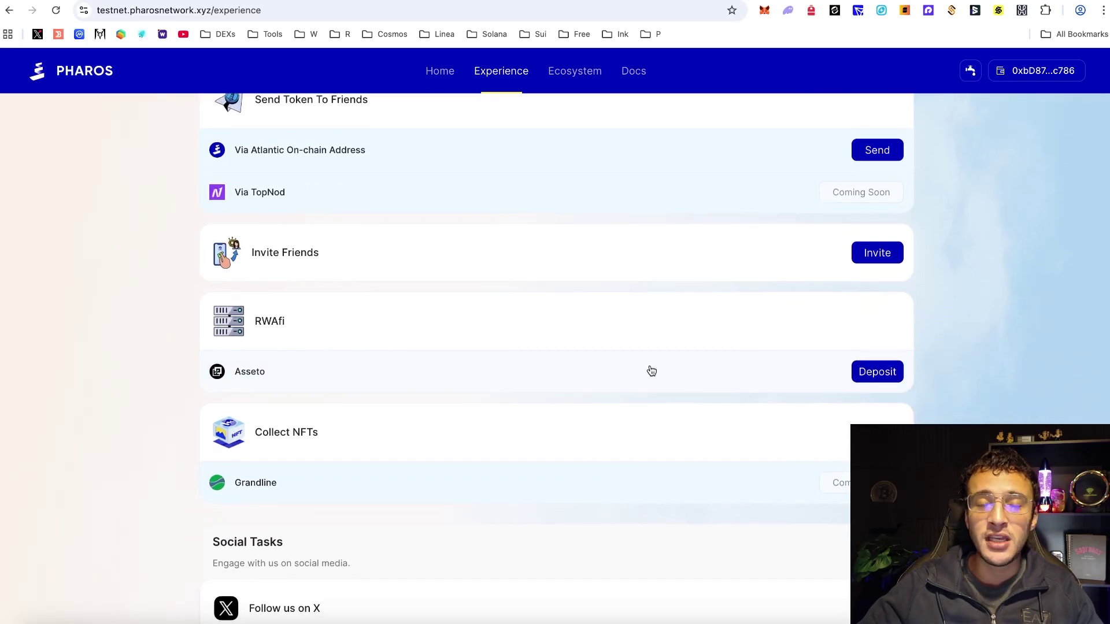
scroll(612, 358, "up", 7)
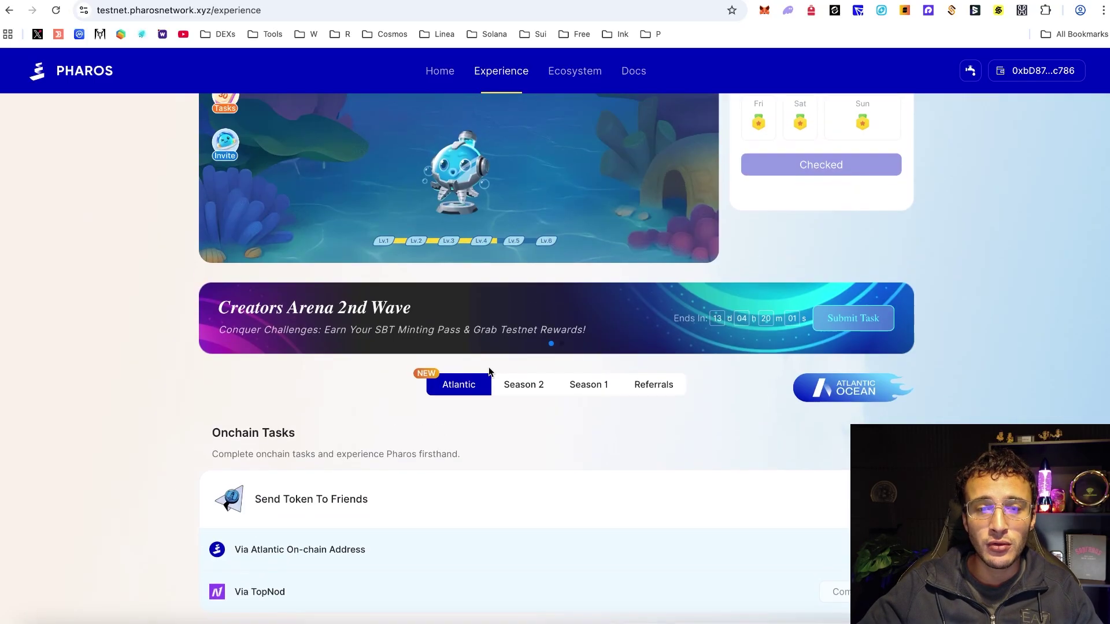
left_click(520, 384)
scroll(537, 378, "down", 8)
scroll(386, 259, "up", 2)
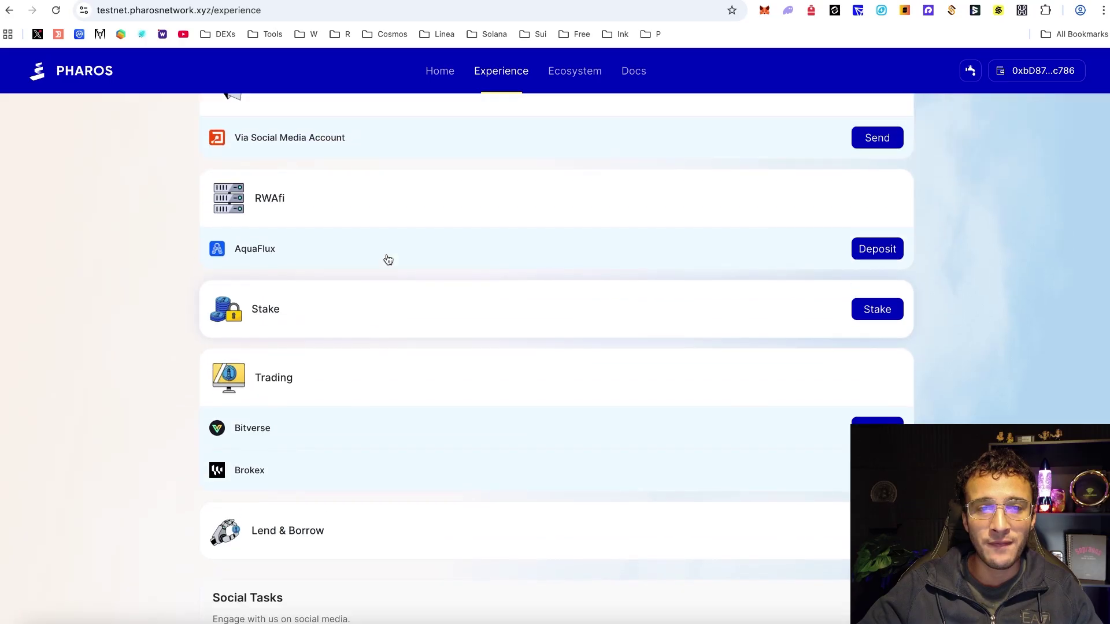
scroll(261, 252, "up", 3)
left_click(489, 121)
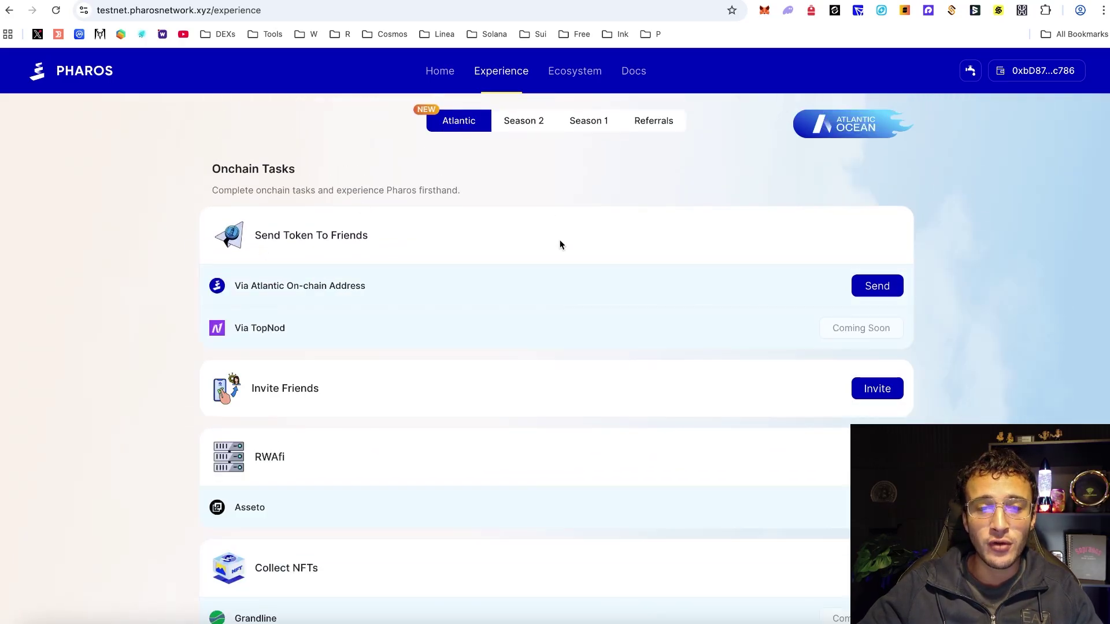
scroll(607, 266, "down", 3)
- Open the Asseto deposit task and connect MetaMask to Asseto
left_click(898, 384)
left_click(917, 71)
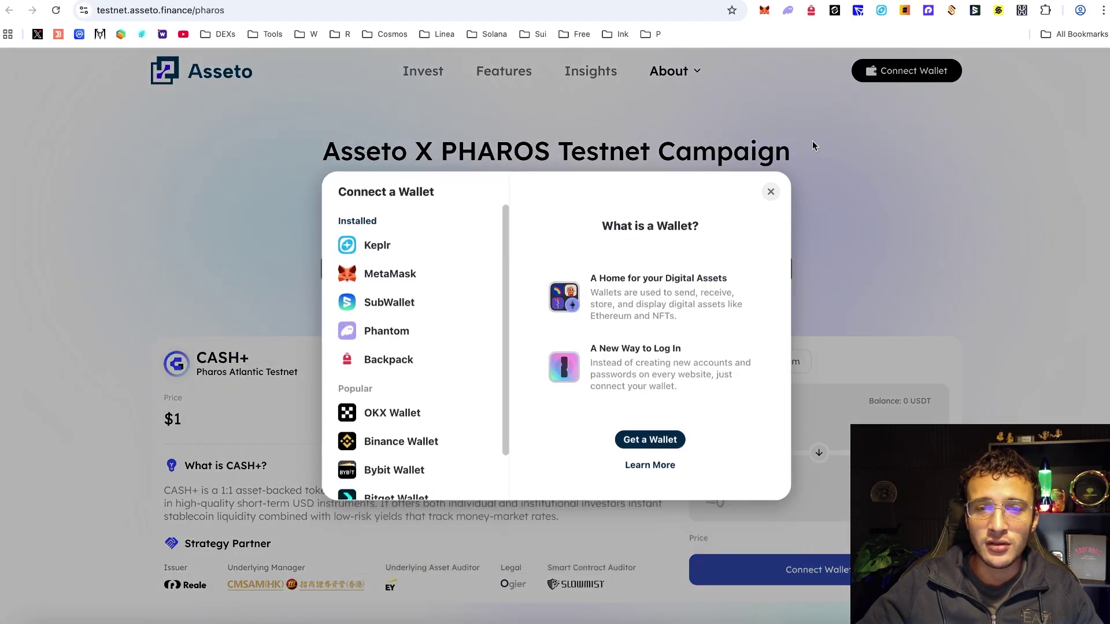
left_click(412, 276)
left_click(1012, 345)
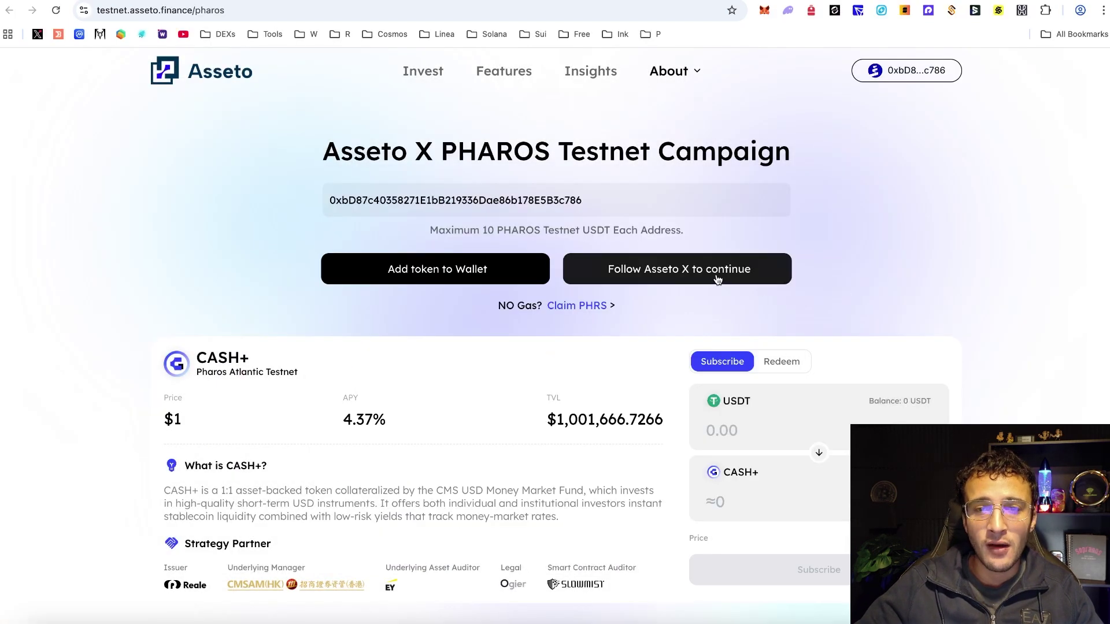
- Follow Asseto on X, claim 10 PHAROS Testnet USDT, and add the token to MetaMask
left_click(674, 283)
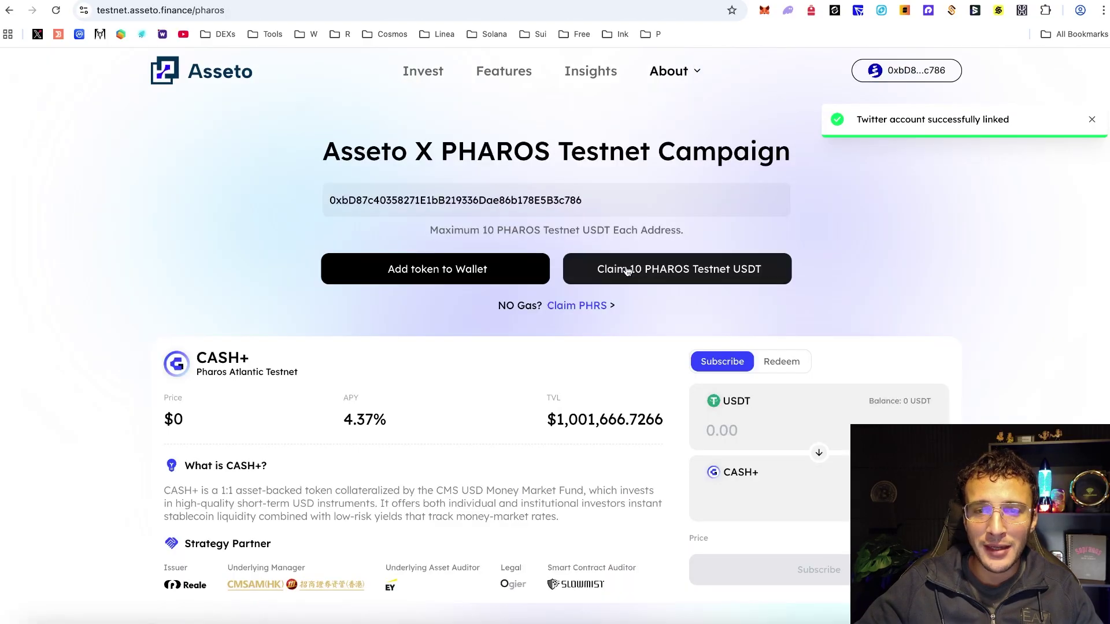
left_click(658, 276)
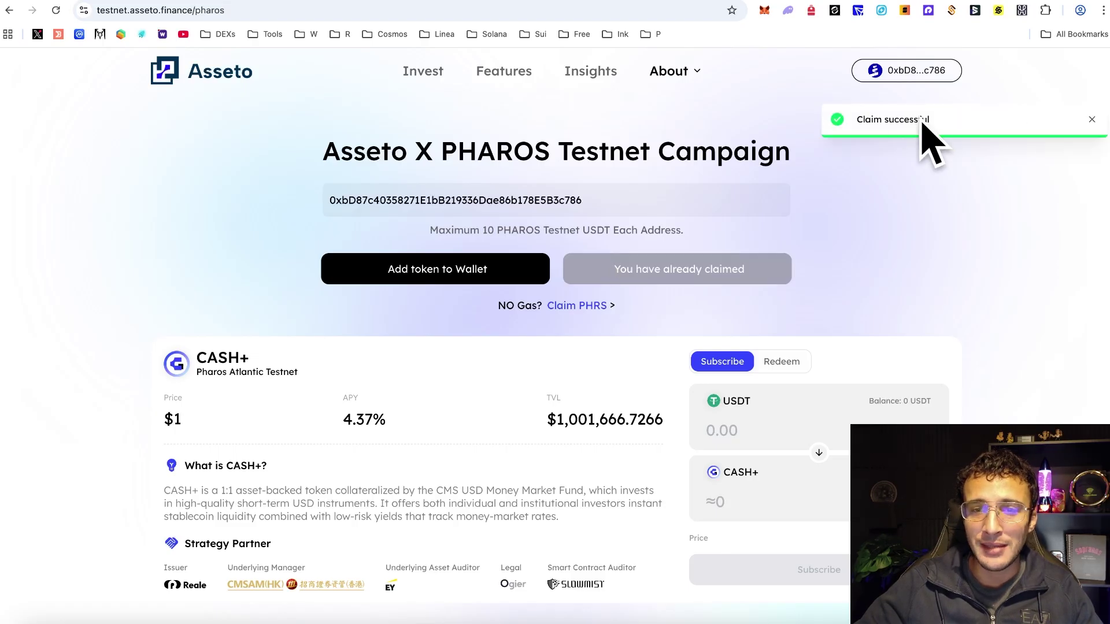
left_click(484, 276)
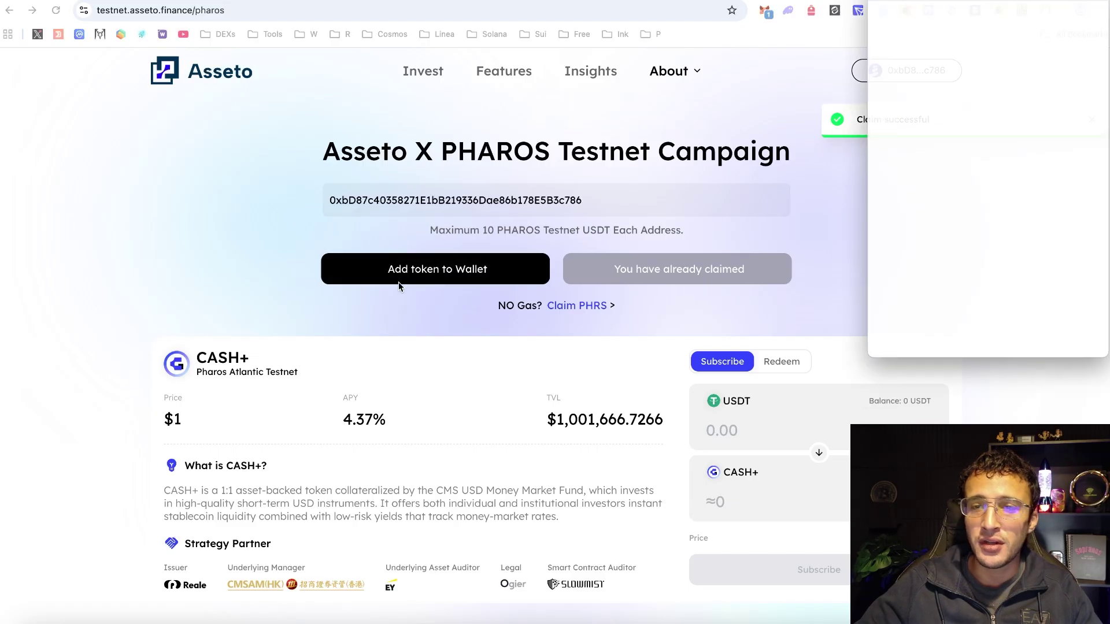
left_click(1046, 347)
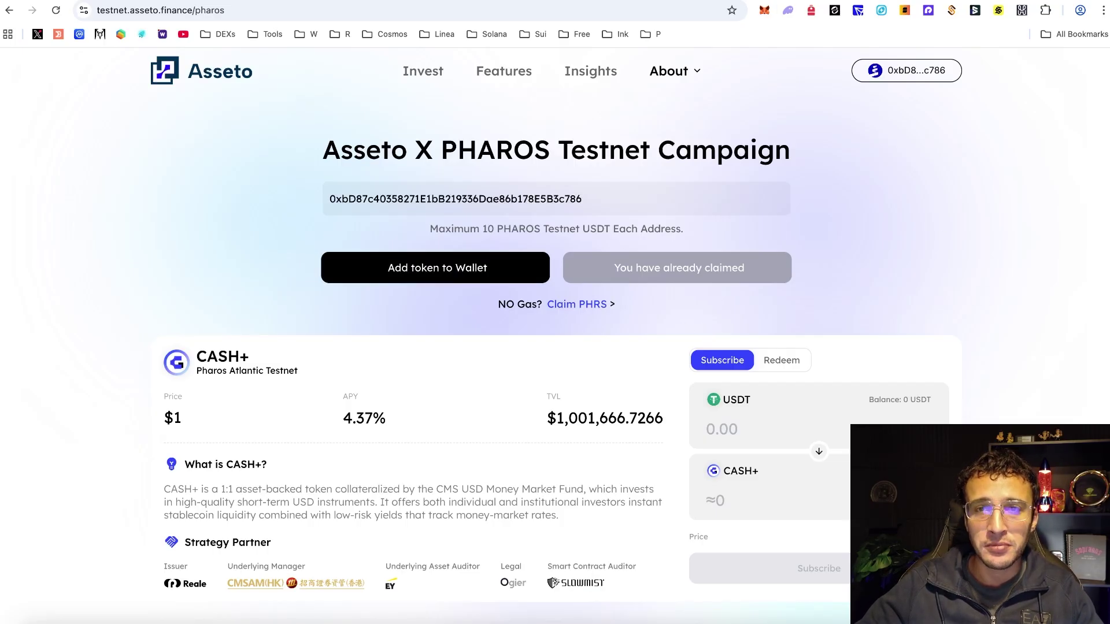
- Glance at the Pharos experience page, then return to the Asseto CASH+ campaign
key("super+w")
scroll(547, 189, "up", 10)
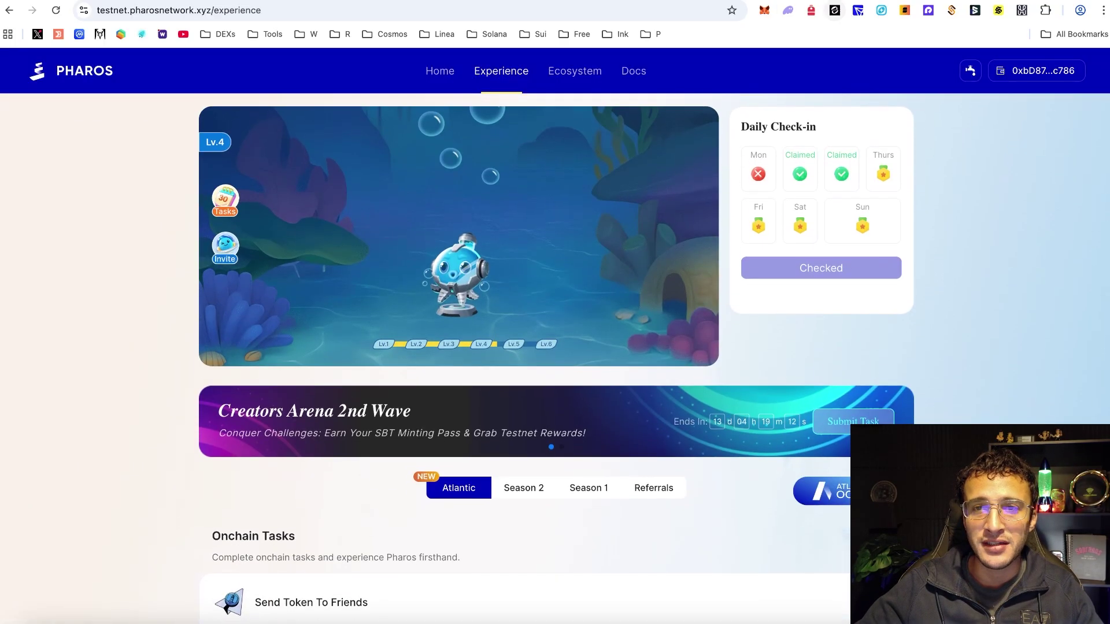
key("ctrl+Tab")
scroll(916, 233, "down", 3)
scroll(924, 226, "up", 3)
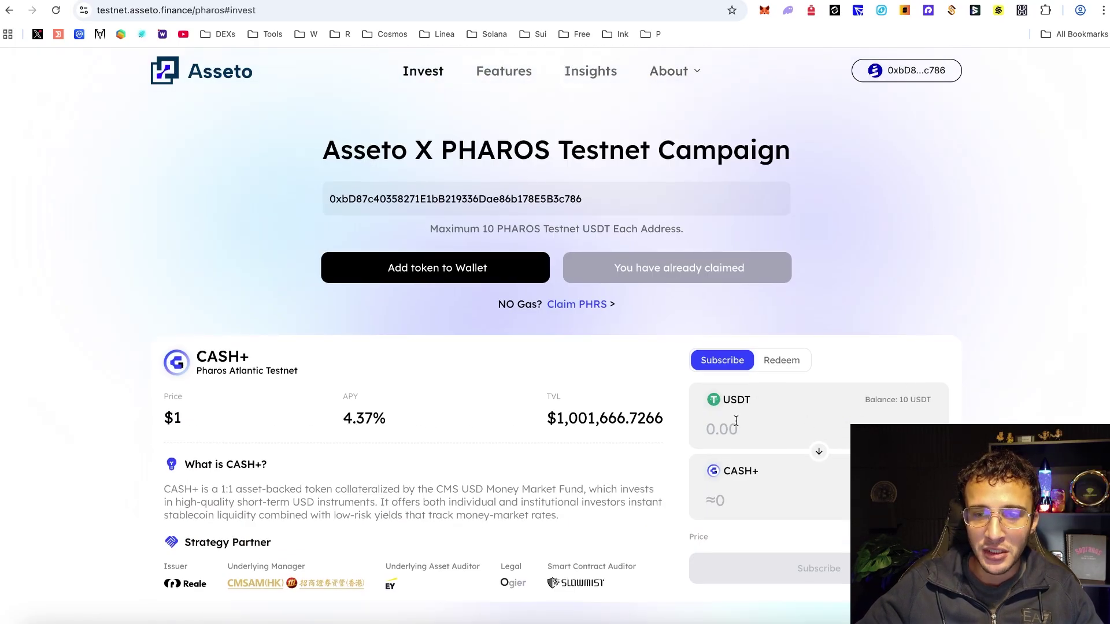
- Enter 10 USDT as the CASH+ subscription amount
left_click(827, 426)
type("10")
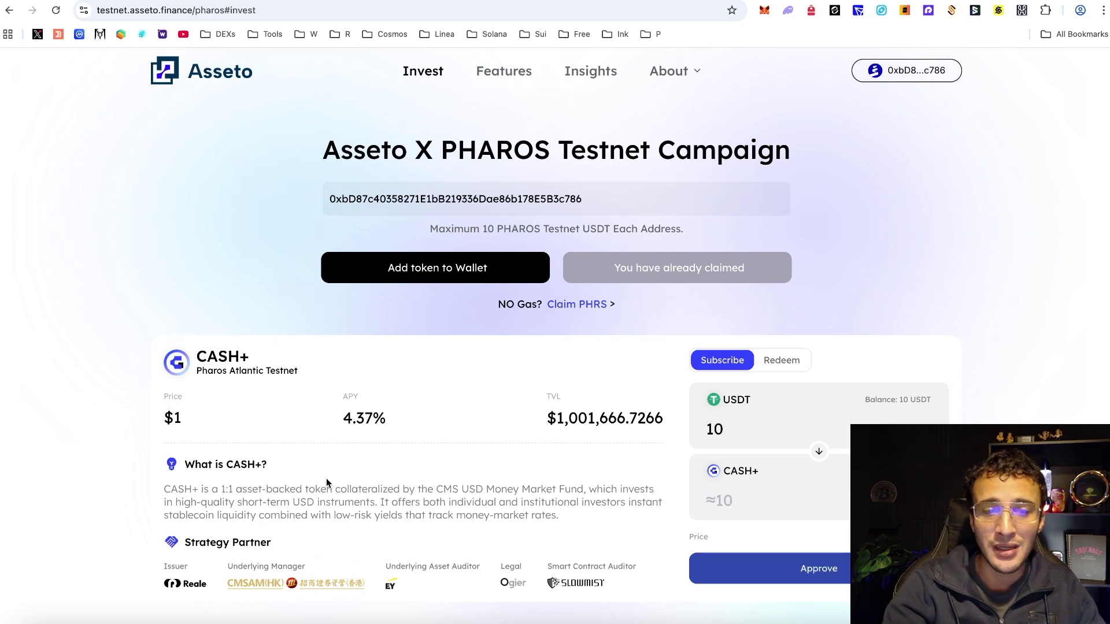
scroll(326, 477, "down", 1)
scroll(318, 458, "up", 1)
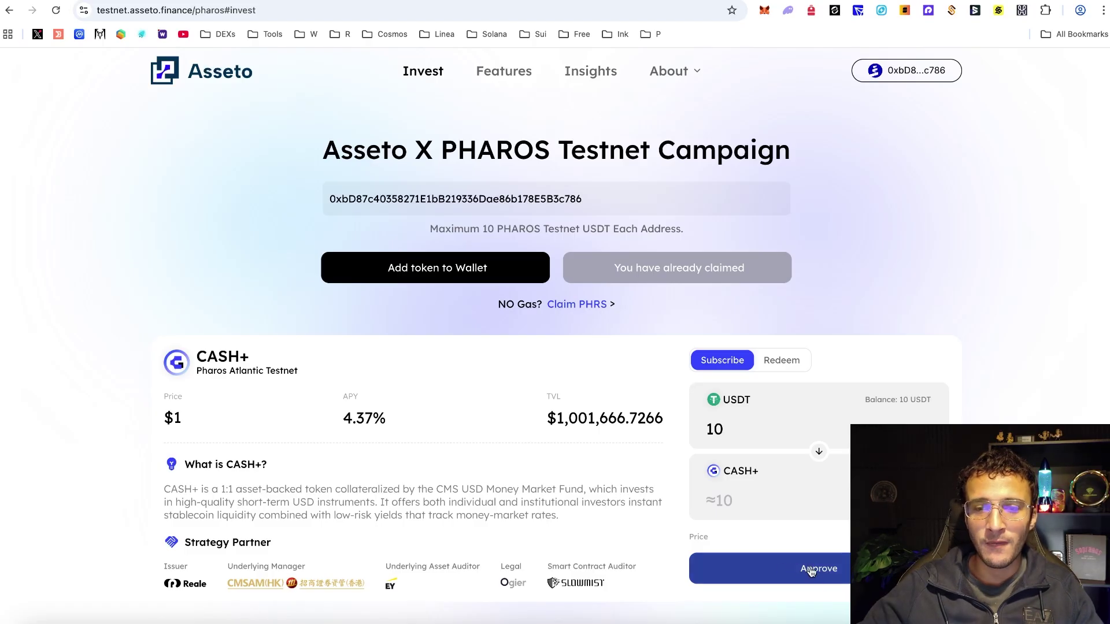
scroll(555, 335, "down", 5)
scroll(555, 335, "up", 5)
scroll(555, 335, "down", 1)
scroll(654, 446, "down", 9)
scroll(781, 411, "up", 10)
- Approve the 10 USDT and subscribe it into CASH+, confirming in MetaMask
left_click(841, 564)
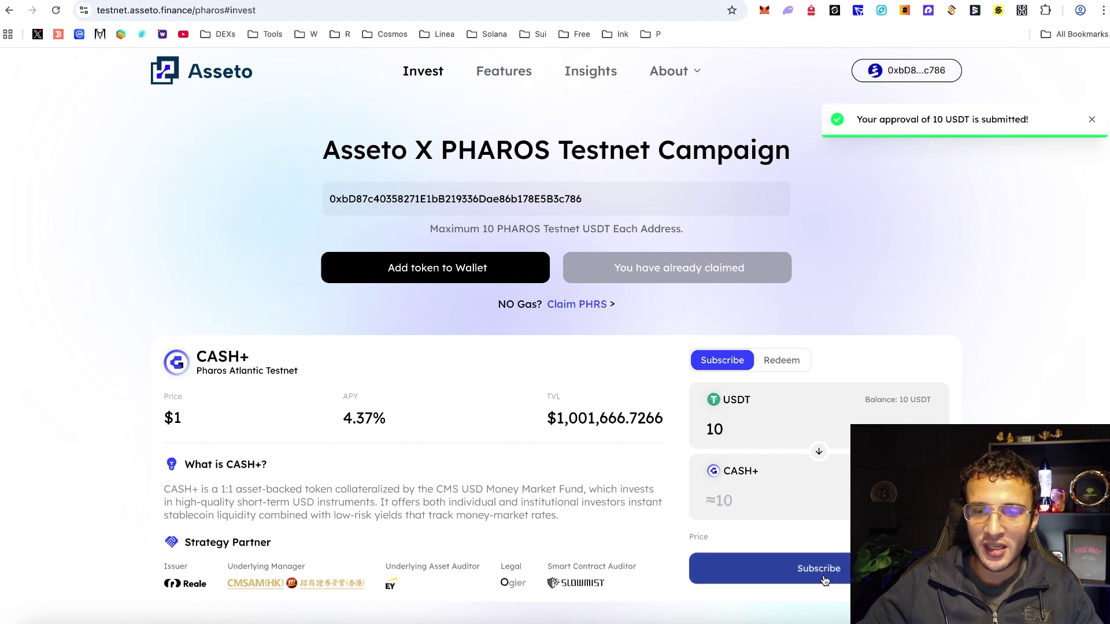
left_click(834, 575)
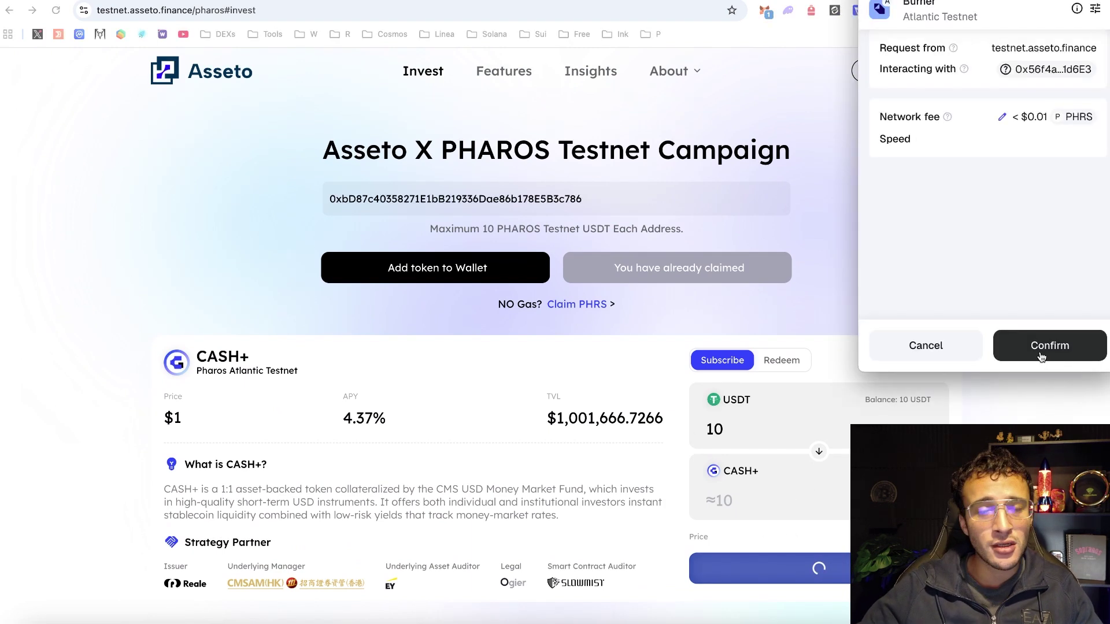
left_click(1040, 356)
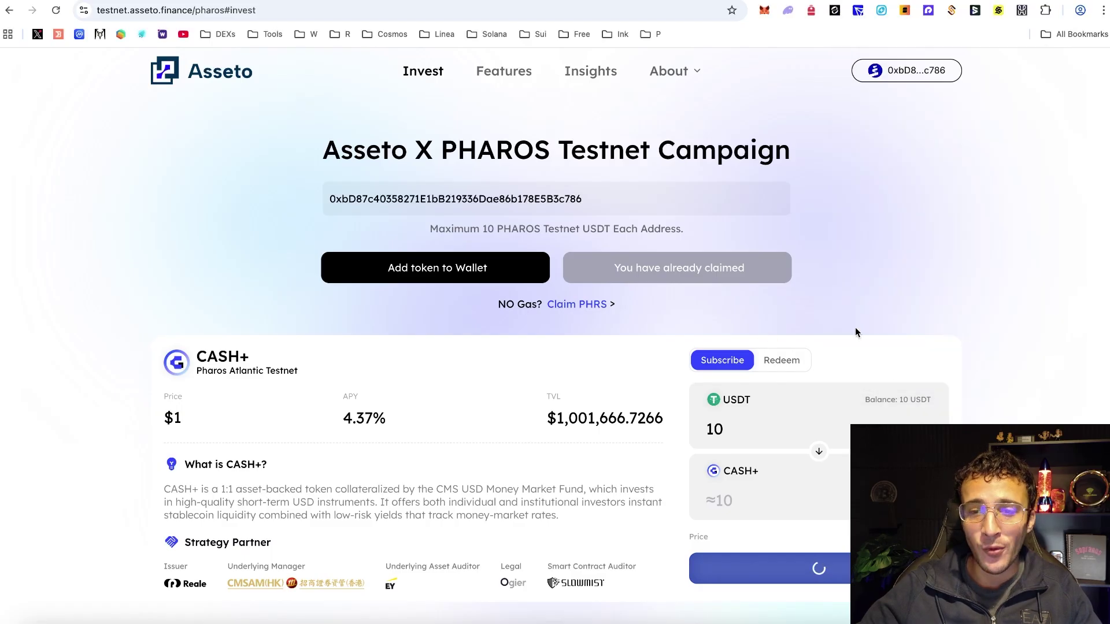
- Check the 10 CASH+ balance on the Redeem form
scroll(872, 339, "down", 1)
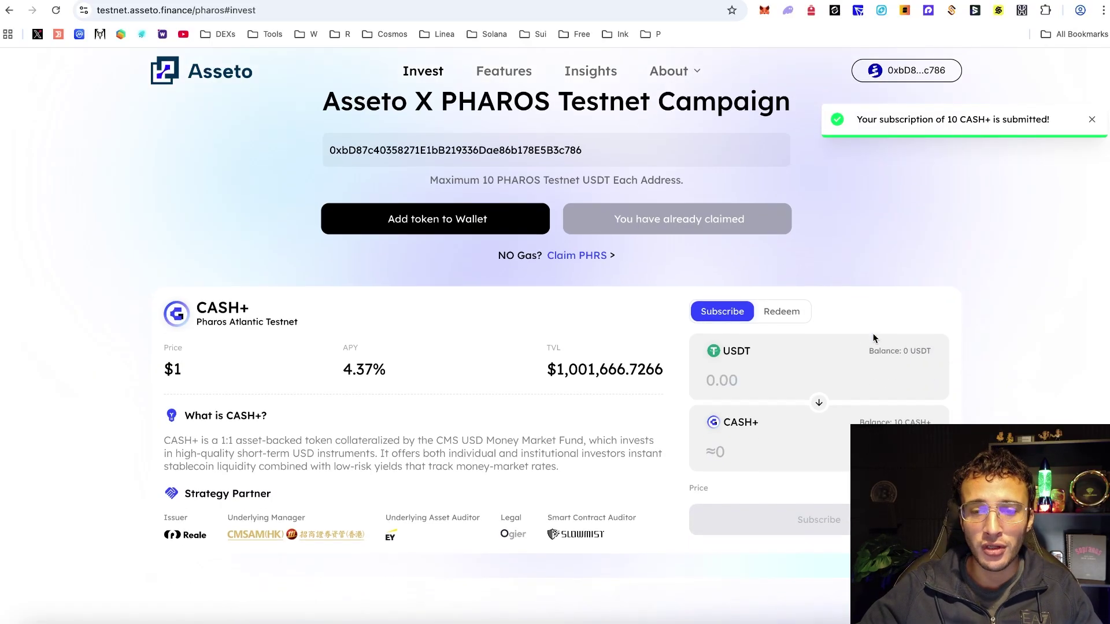
scroll(872, 339, "up", 1)
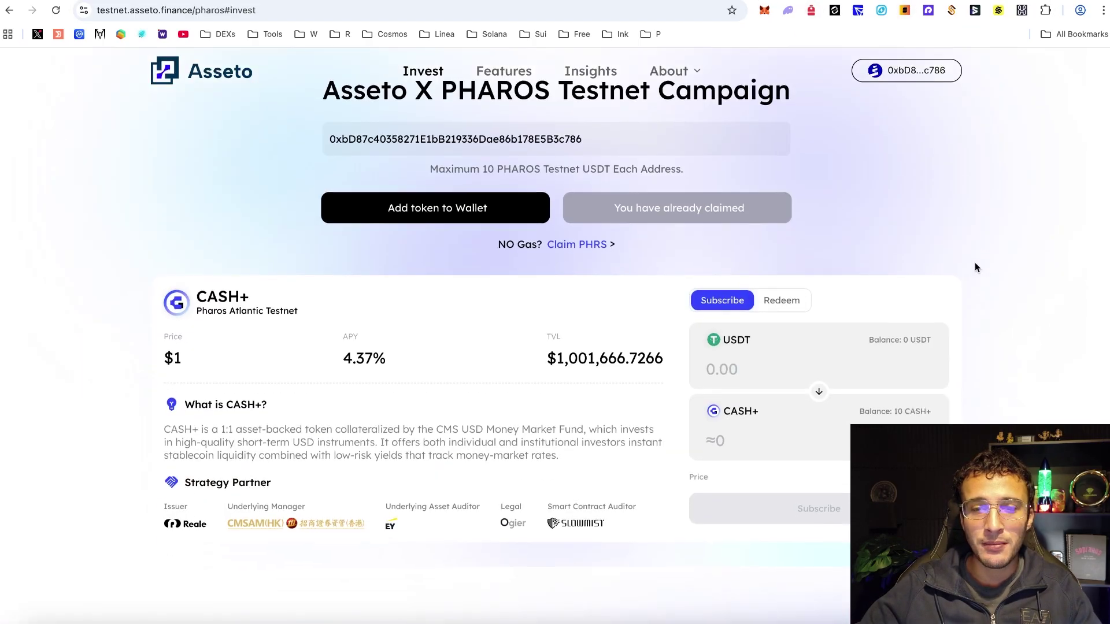
scroll(974, 262, "down", 2)
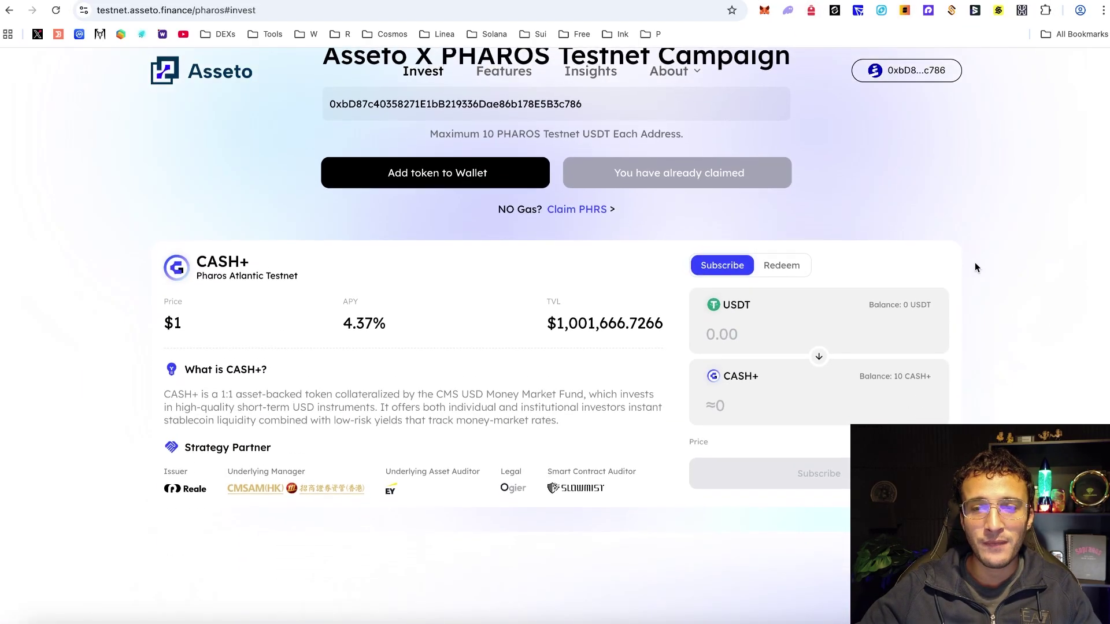
scroll(975, 263, "up", 3)
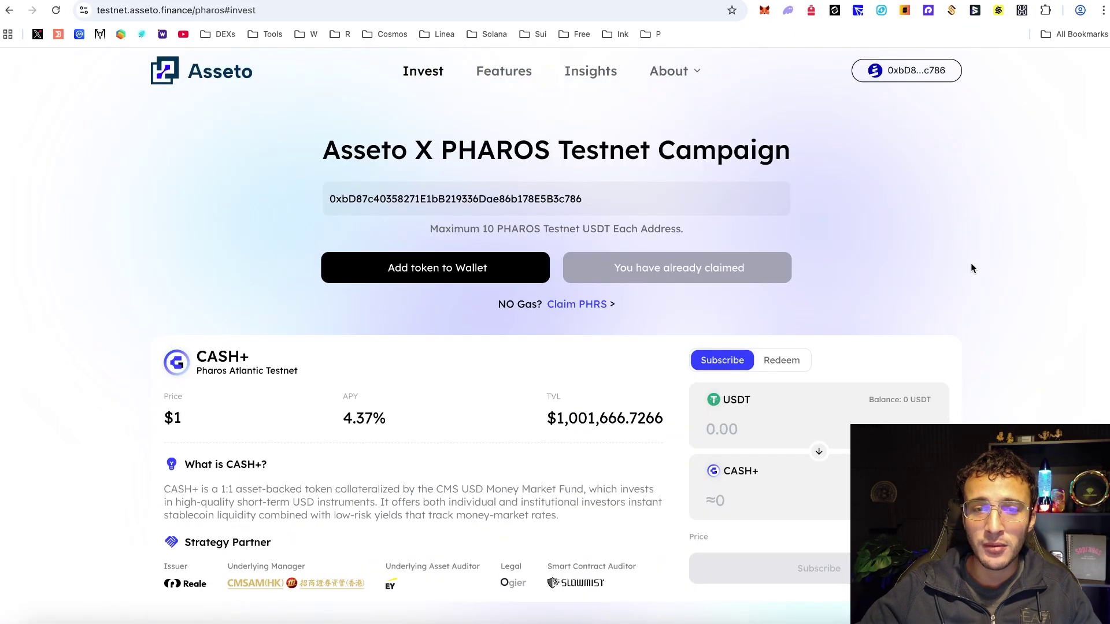
left_click(783, 361)
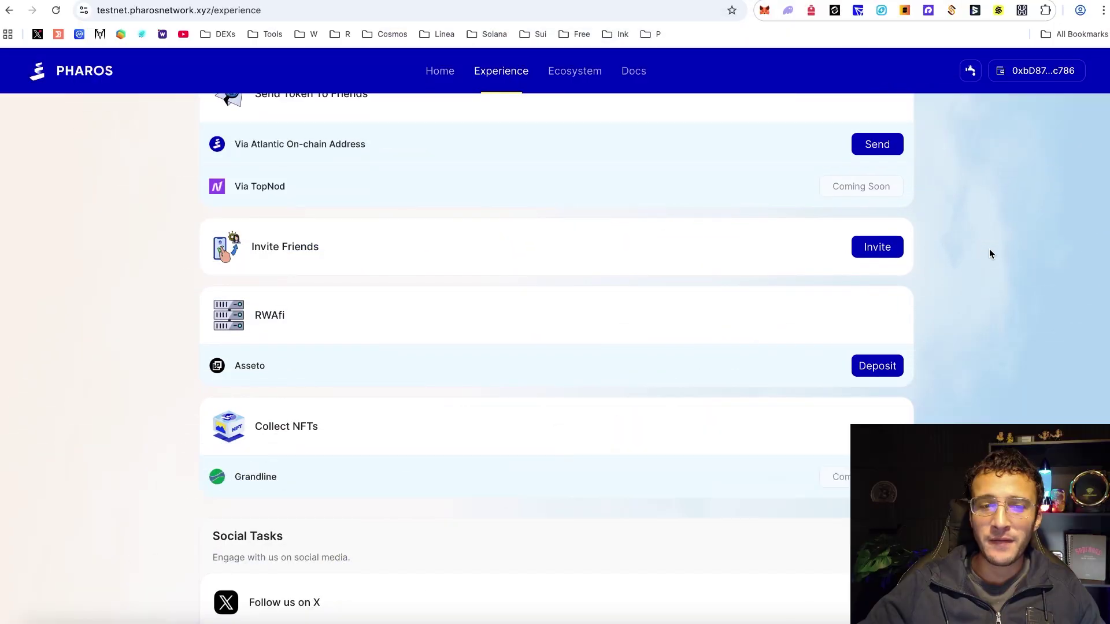
scroll(990, 254, "down", 1)
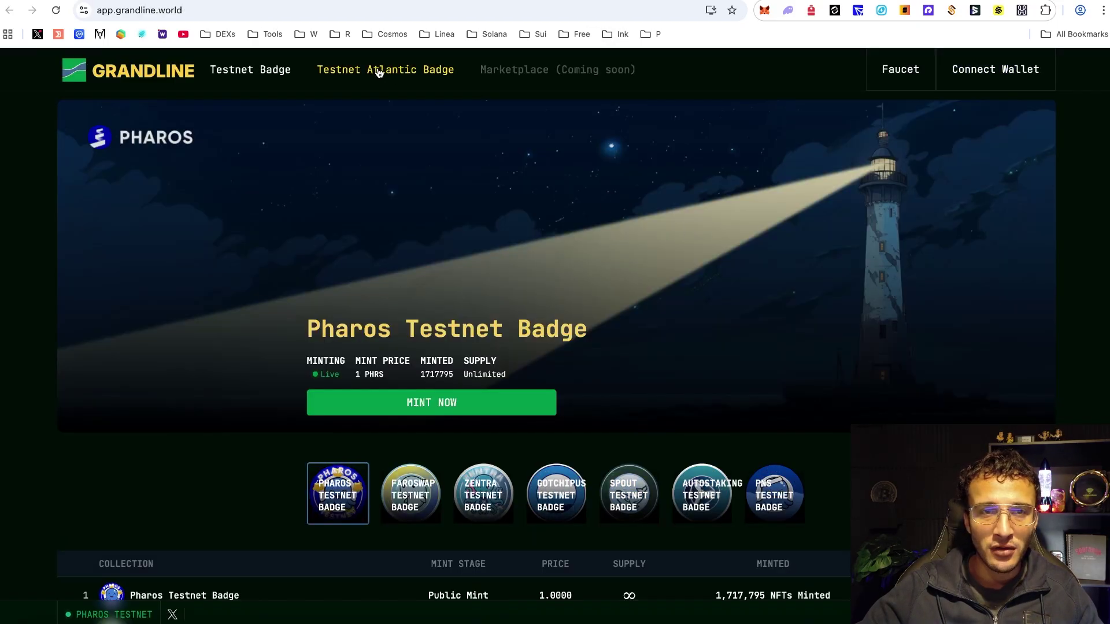
- Open Grandline's Testnet Atlantic Badge link, which shows an offline-for-maintenance page
left_click(386, 69)
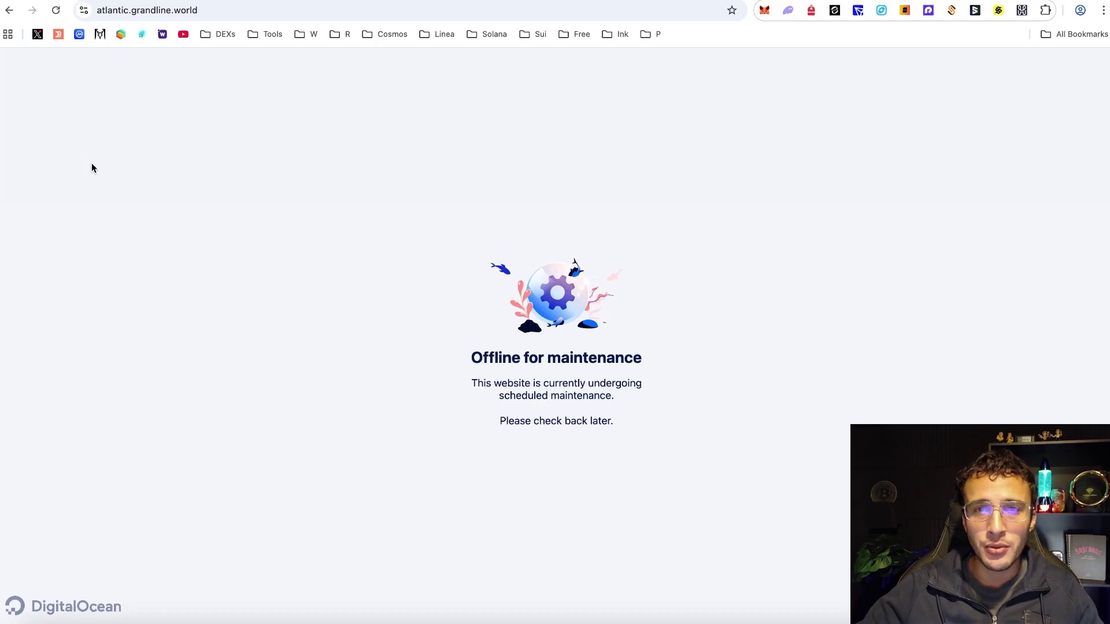
- Back on Grandline, connect MetaMask (4.4099 PHRS) and scroll down to the badge collections table
left_click(10, 15)
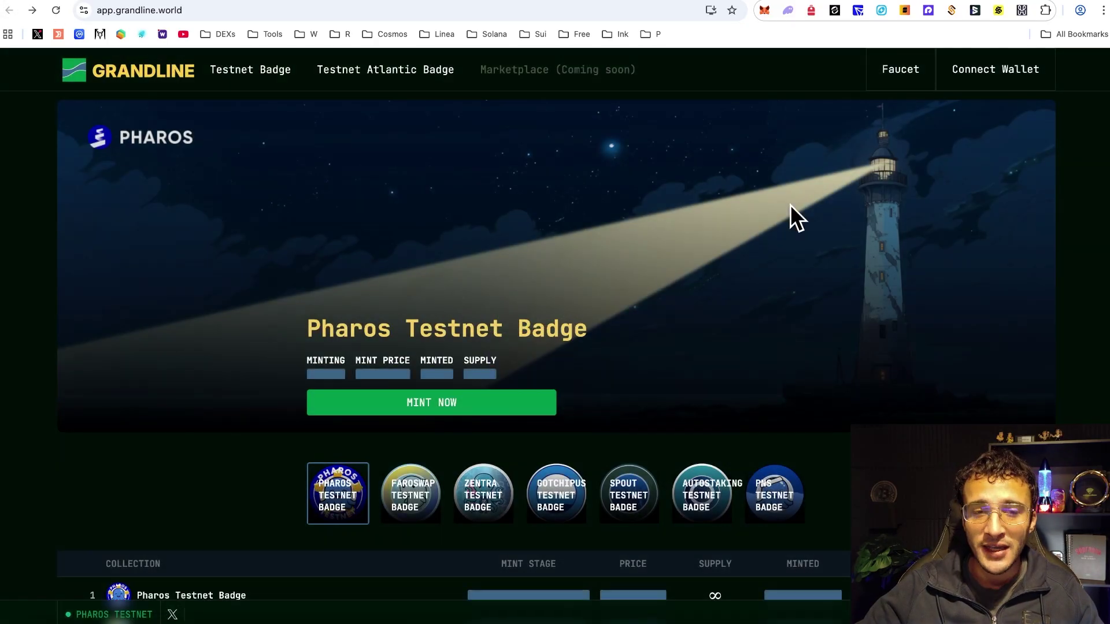
left_click(1006, 79)
left_click(426, 238)
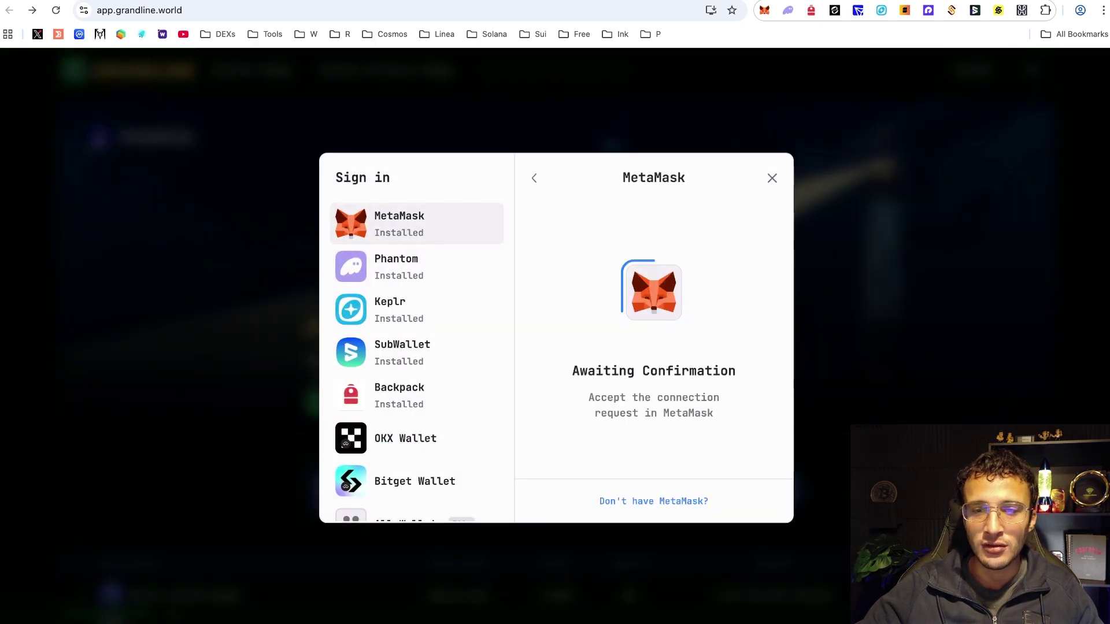
left_click(1074, 348)
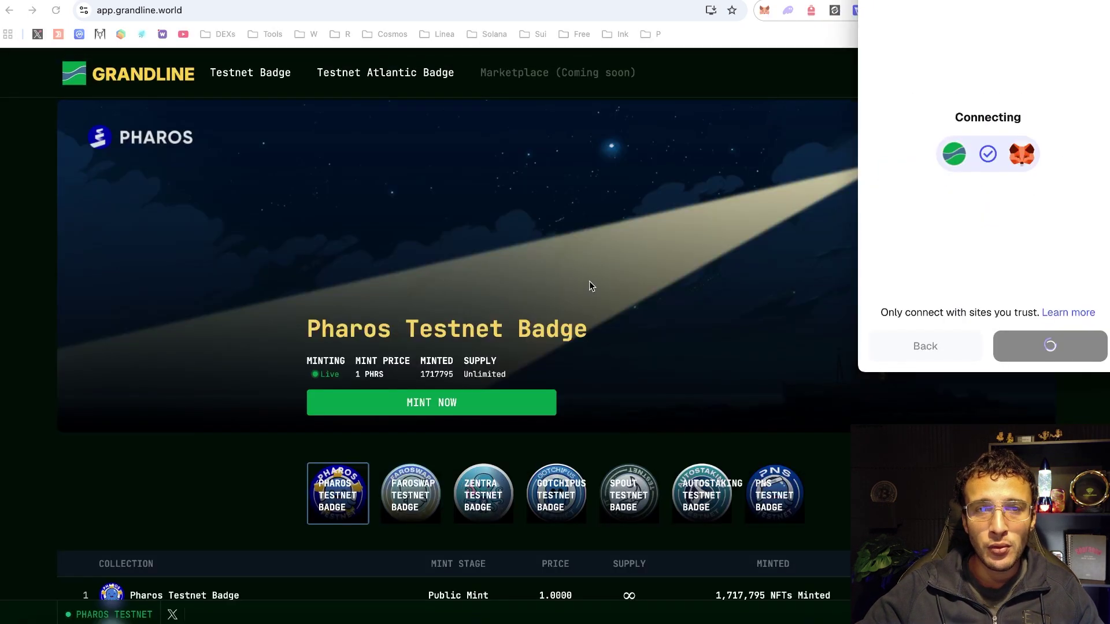
scroll(789, 292, "down", 5)
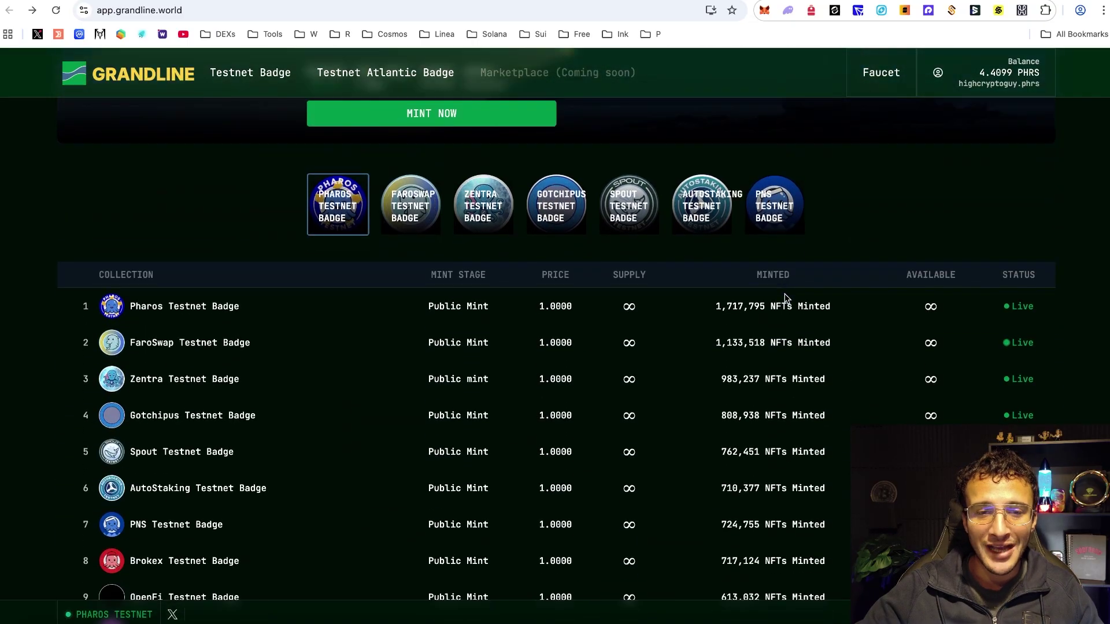
scroll(785, 296, "down", 2)
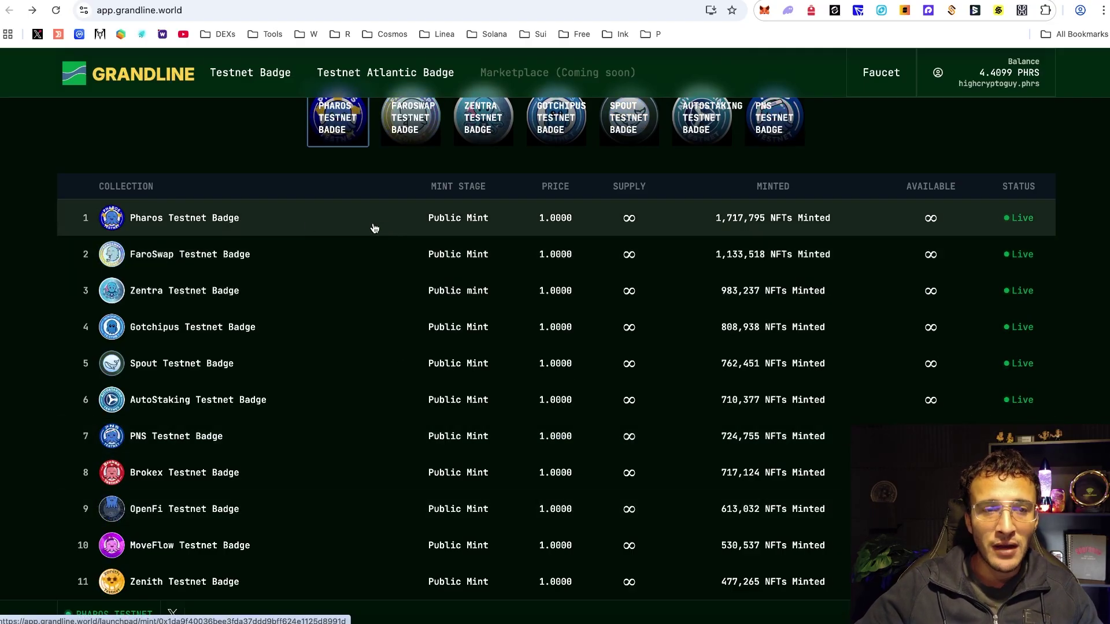
- Open the Pharos badge page, go back, and mint a Zenith Testnet Badge for 1 PHRS
left_click(310, 225)
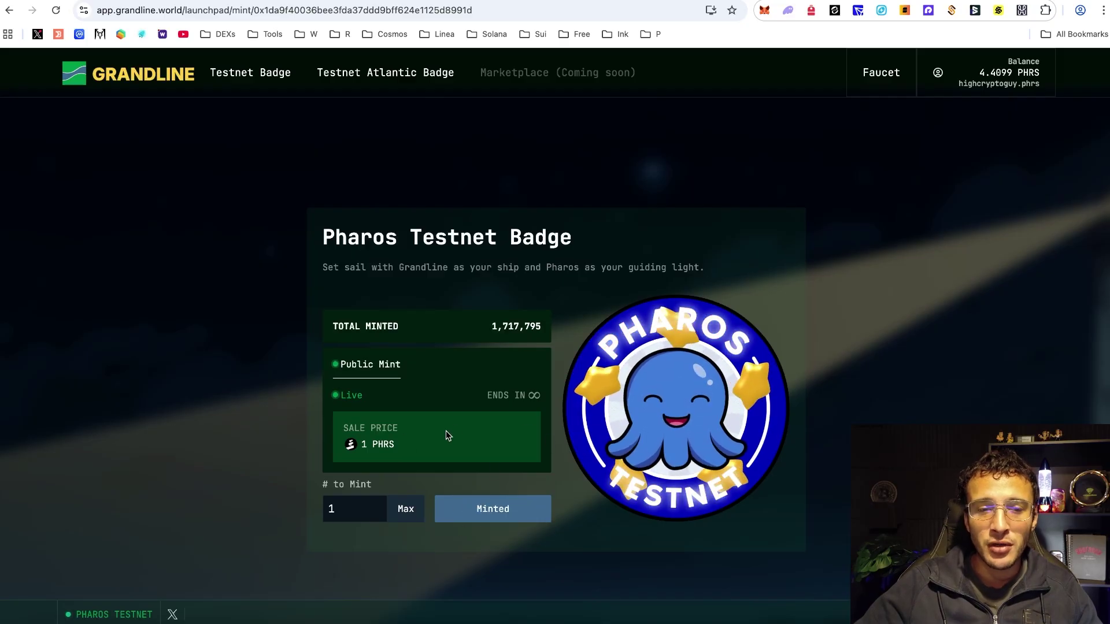
left_click(10, 17)
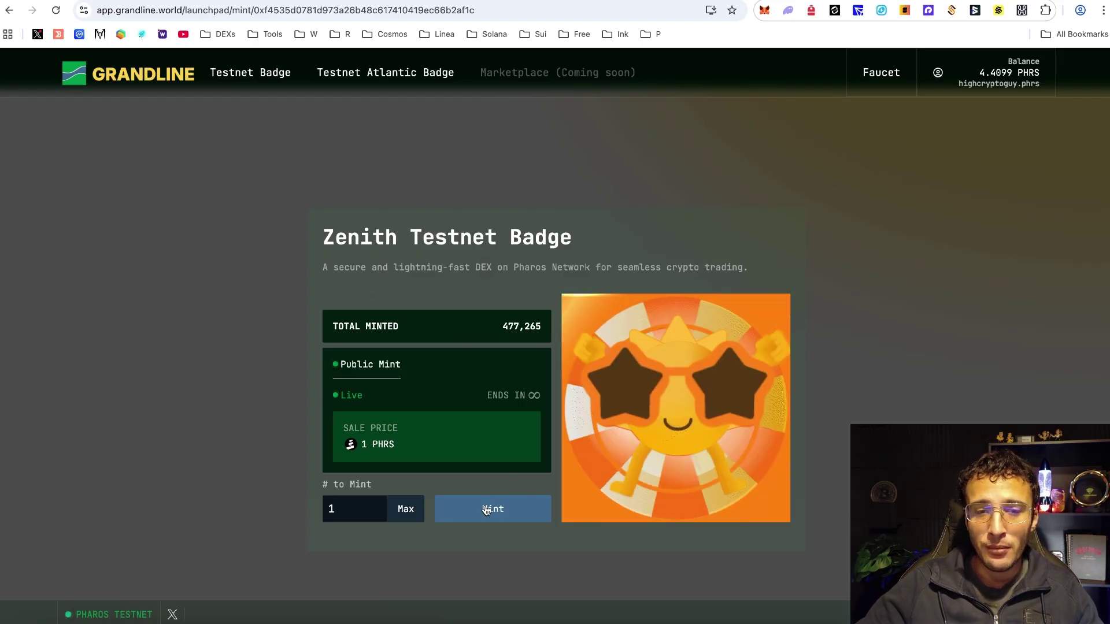
left_click(485, 509)
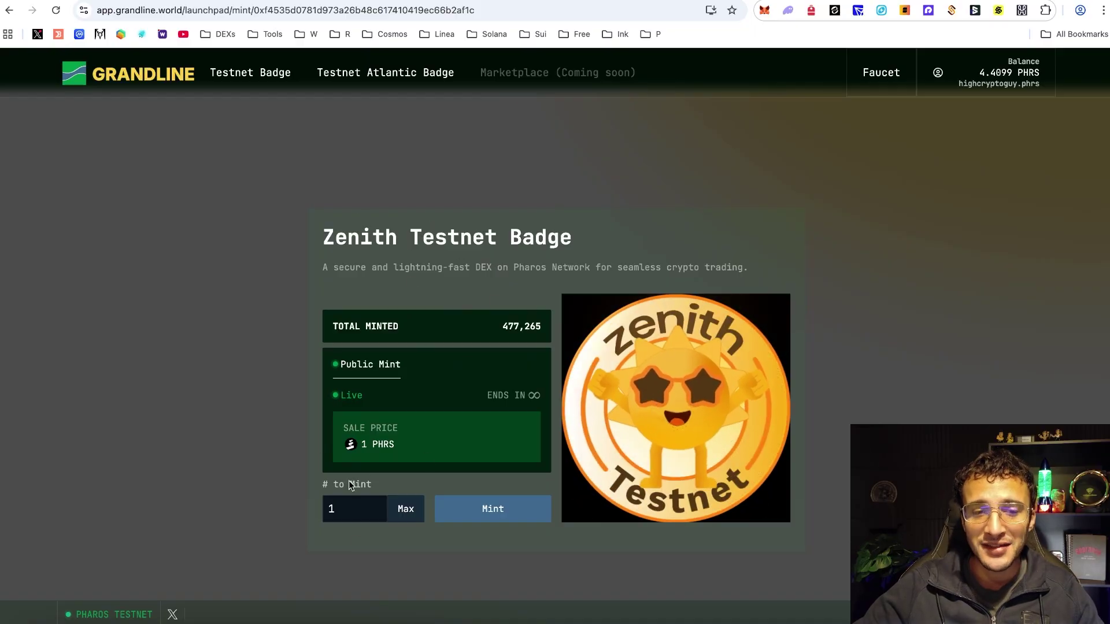
- Try the Testnet Atlantic Badge site, back out of its maintenance page, and retry
left_click(446, 73)
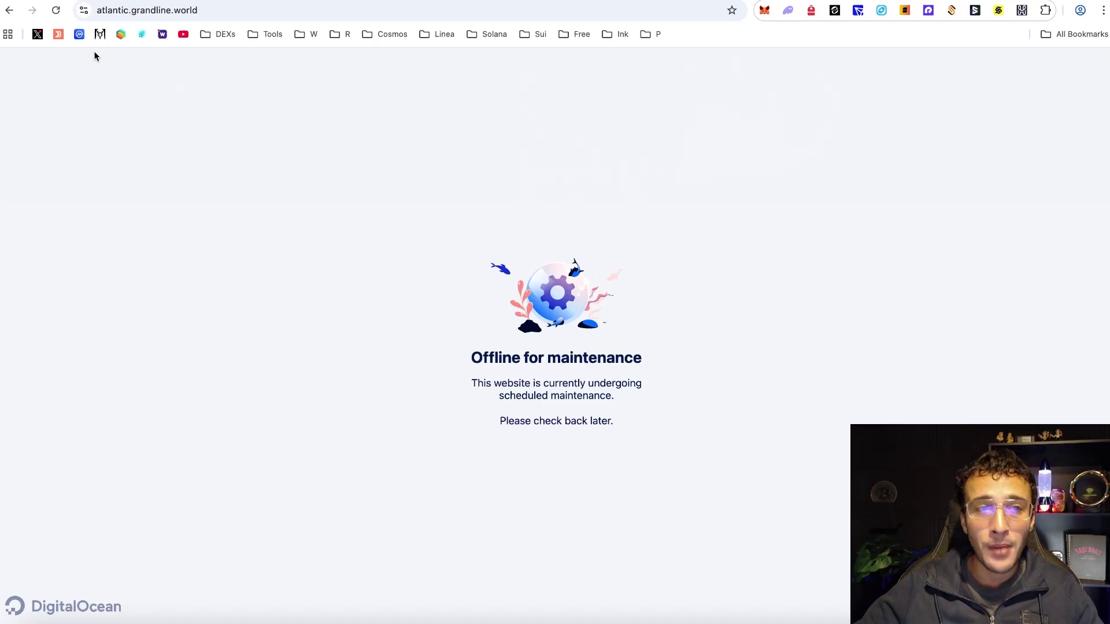
left_click(8, 11)
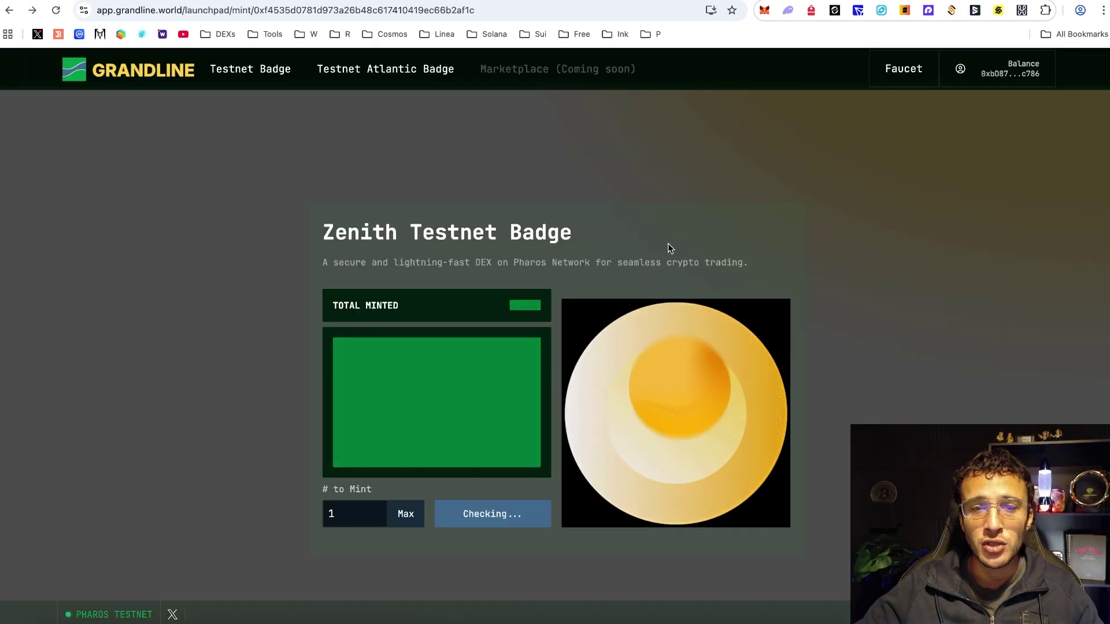
left_click(374, 81)
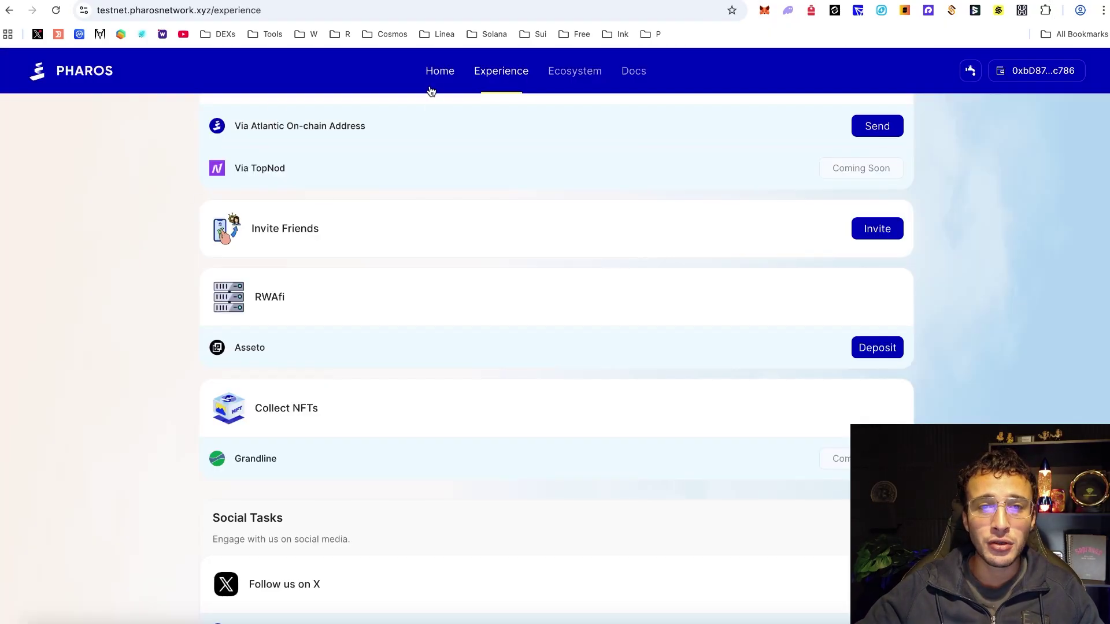
left_click(431, 89)
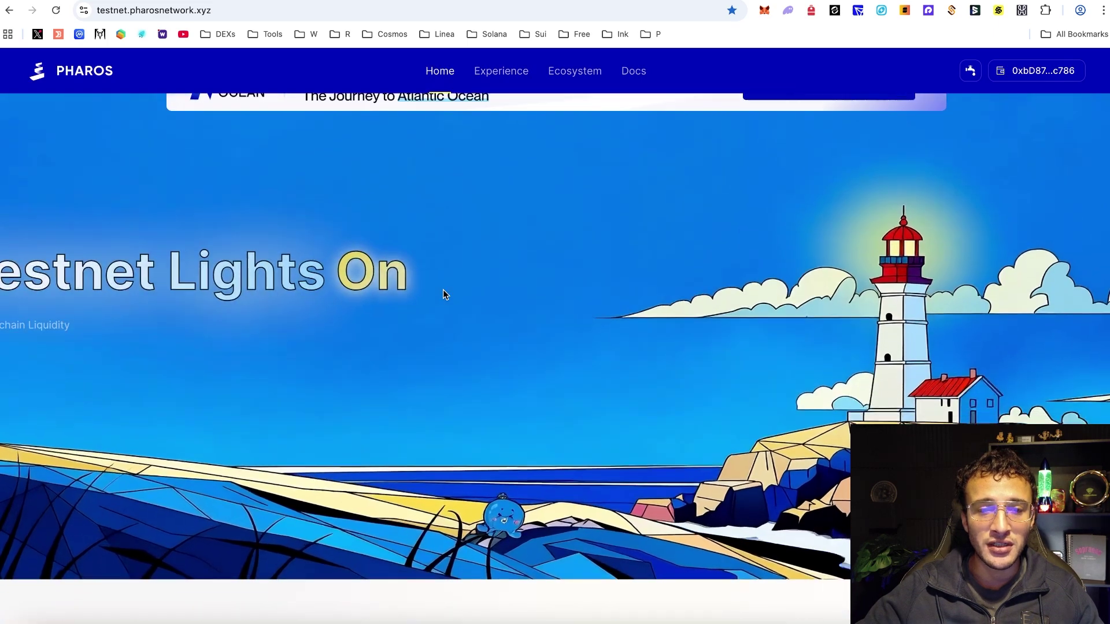
scroll(448, 366, "down", 7)
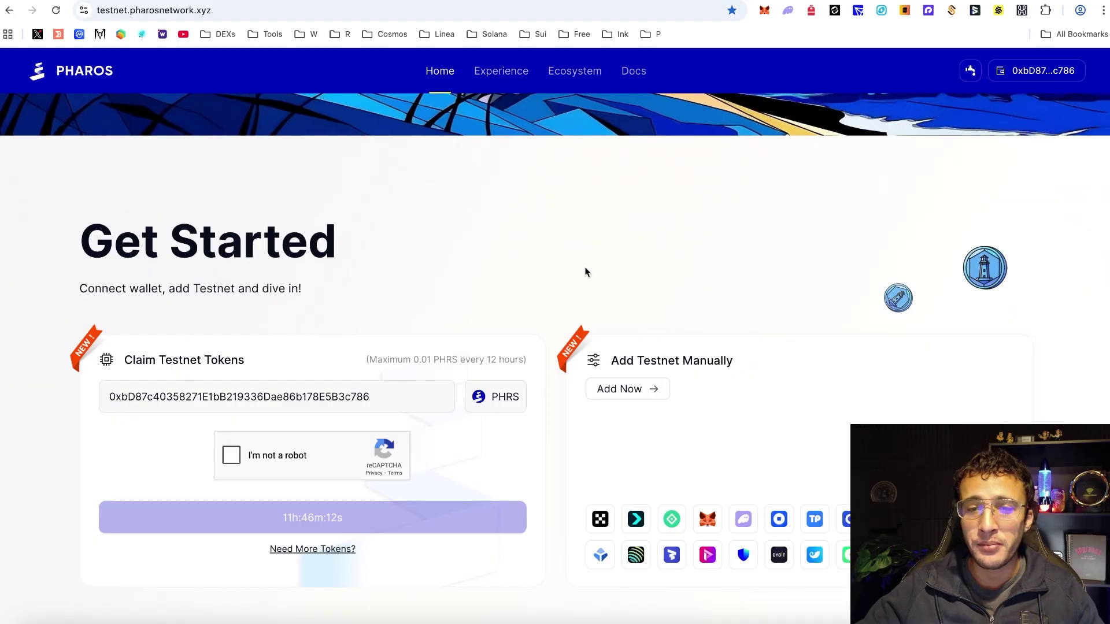
scroll(585, 267, "up", 10)
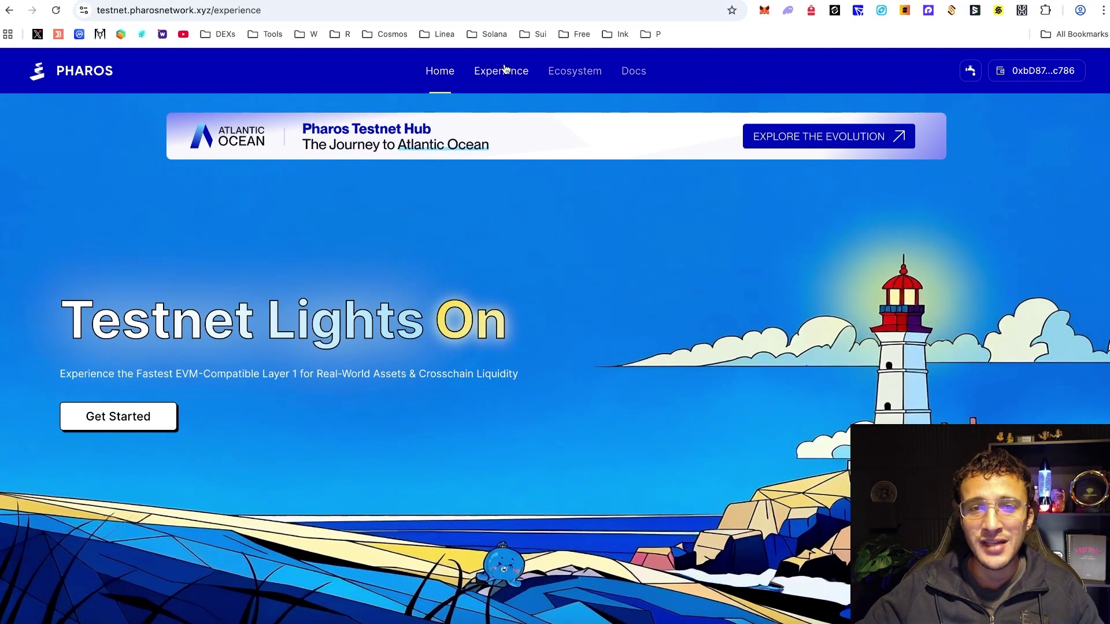
left_click(501, 71)
scroll(979, 293, "down", 5)
scroll(980, 293, "down", 5)
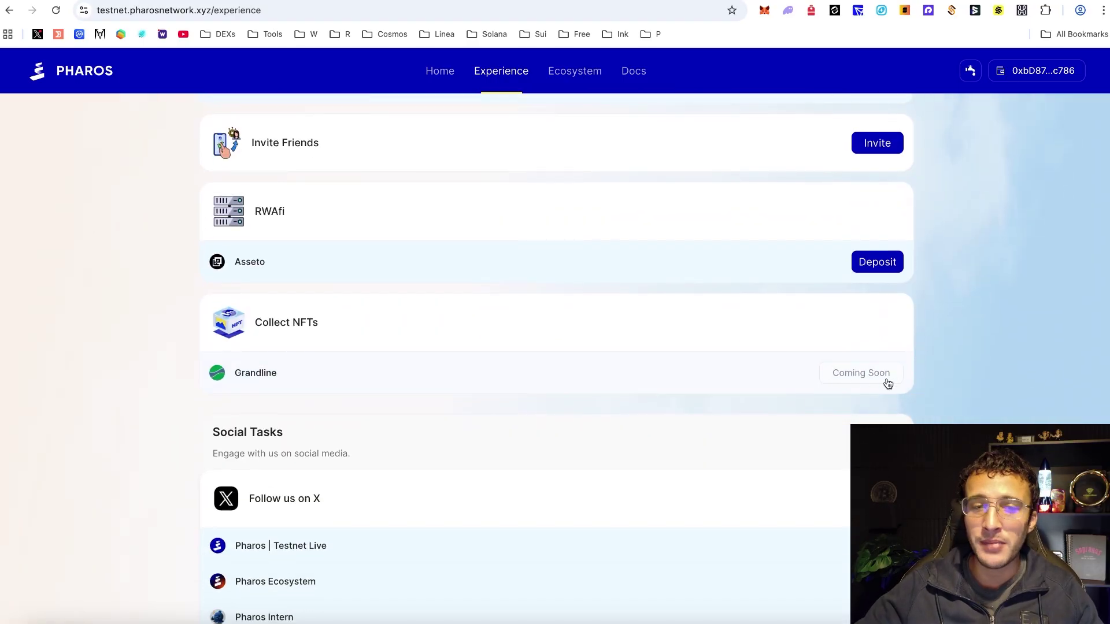
scroll(936, 344, "down", 1)
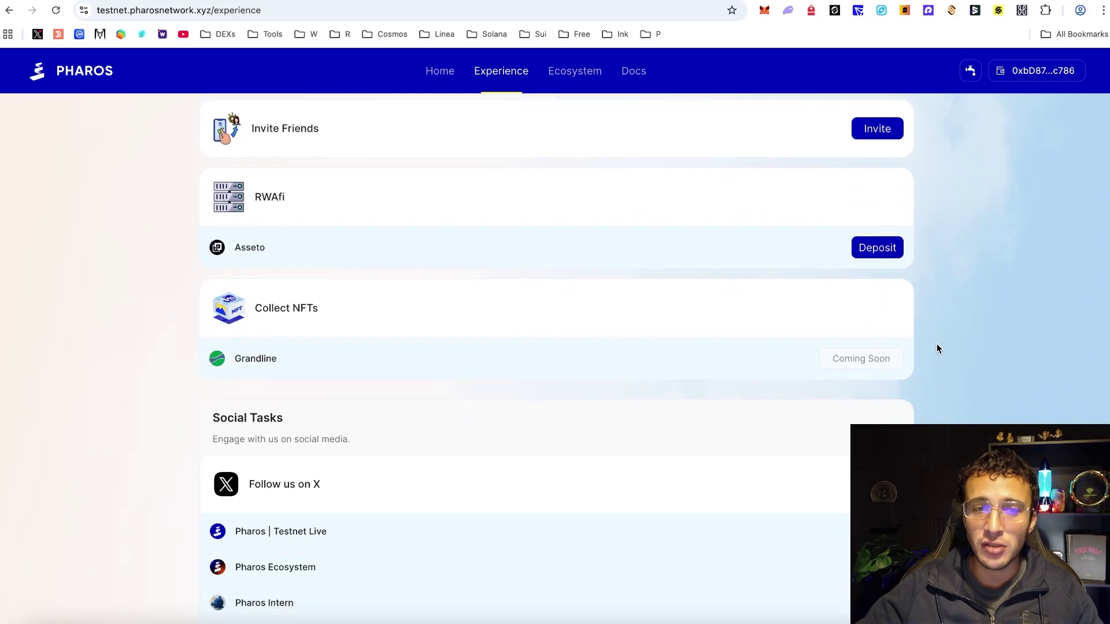
scroll(948, 319, "down", 1)
scroll(949, 318, "up", 5)
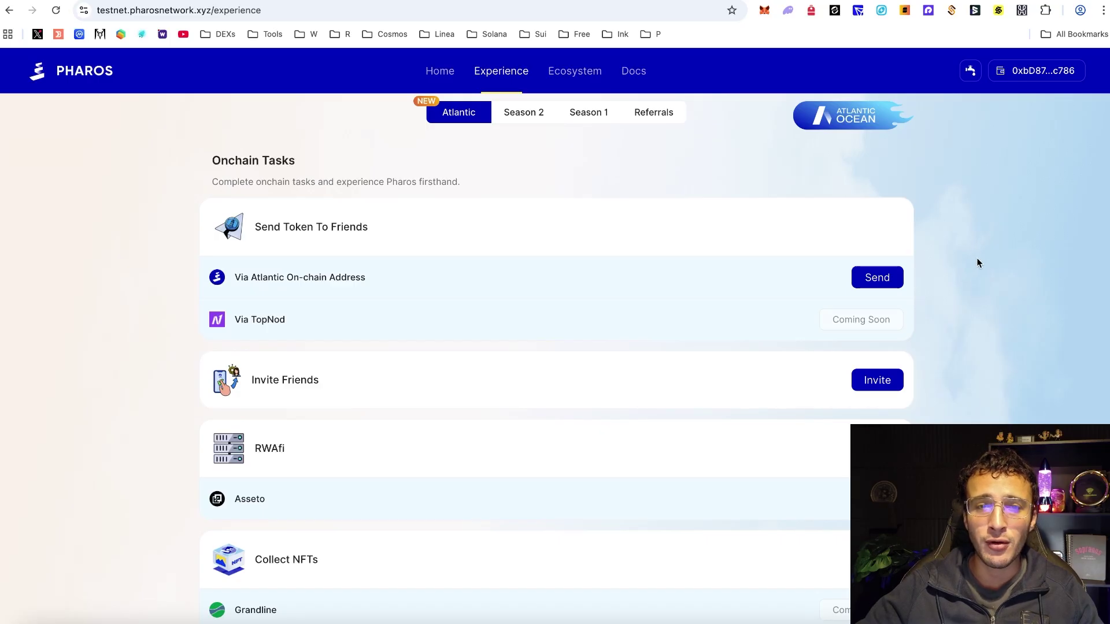
scroll(976, 263, "down", 5)
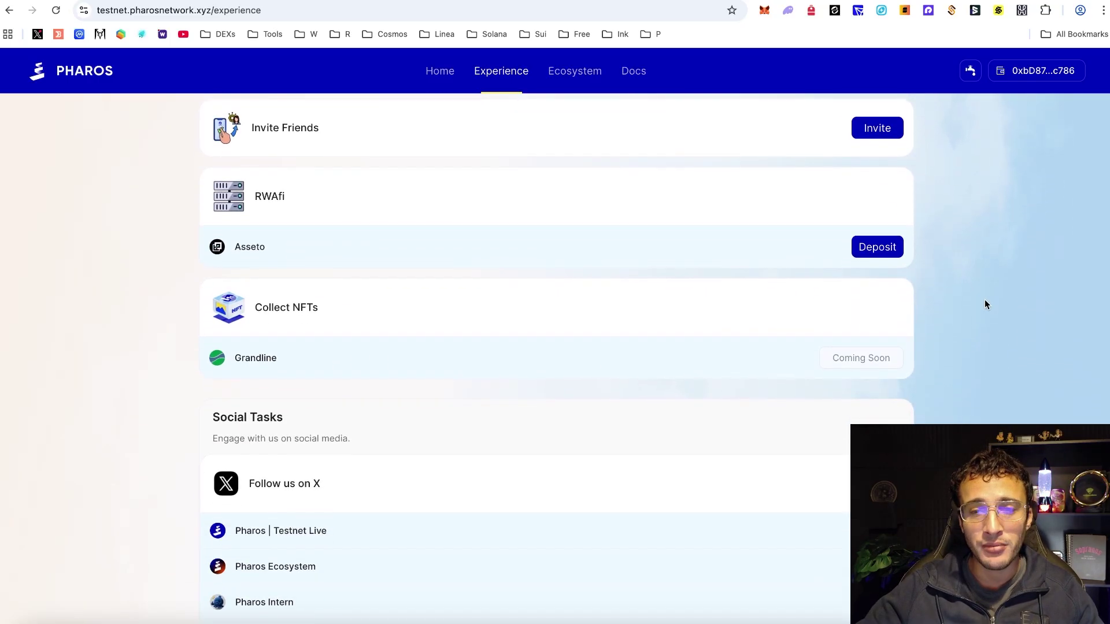
scroll(984, 301, "down", 4)
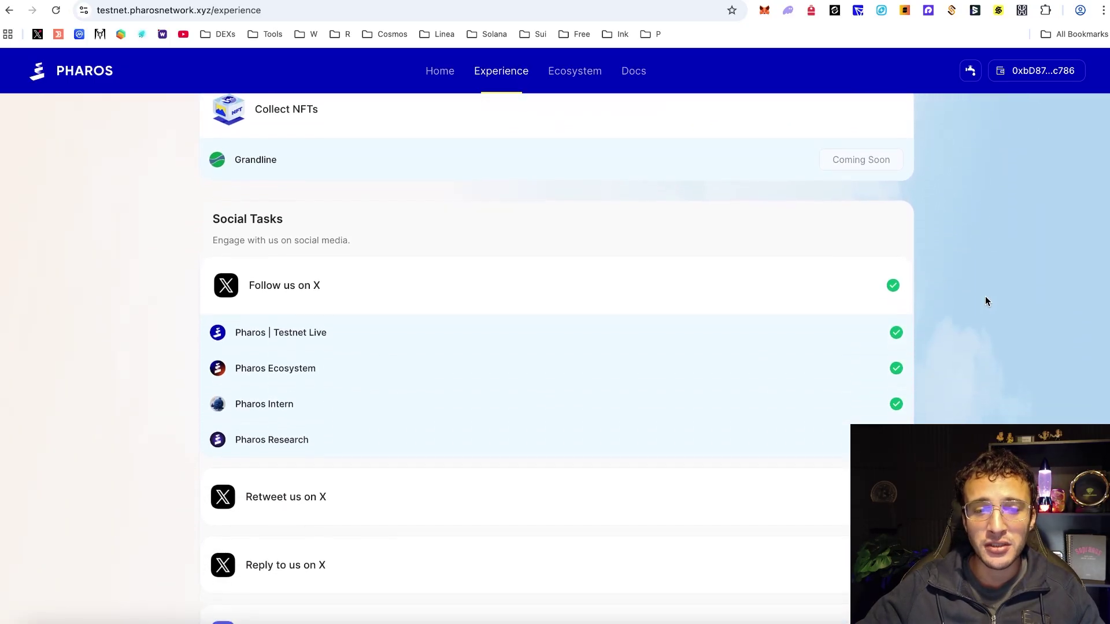
scroll(986, 301, "down", 2)
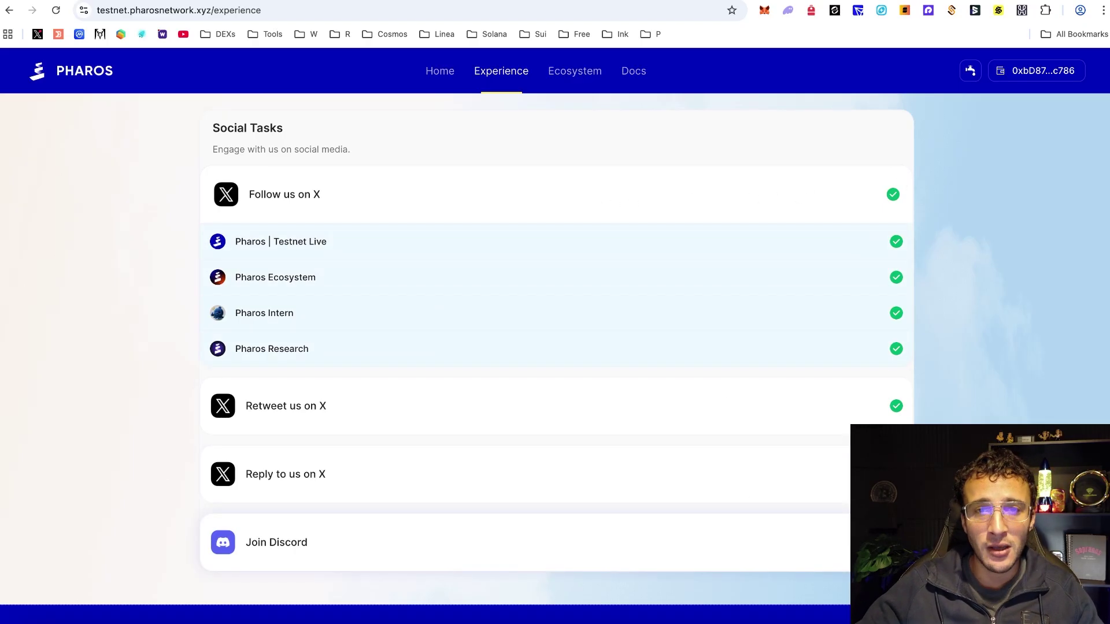
scroll(914, 399, "up", 15)
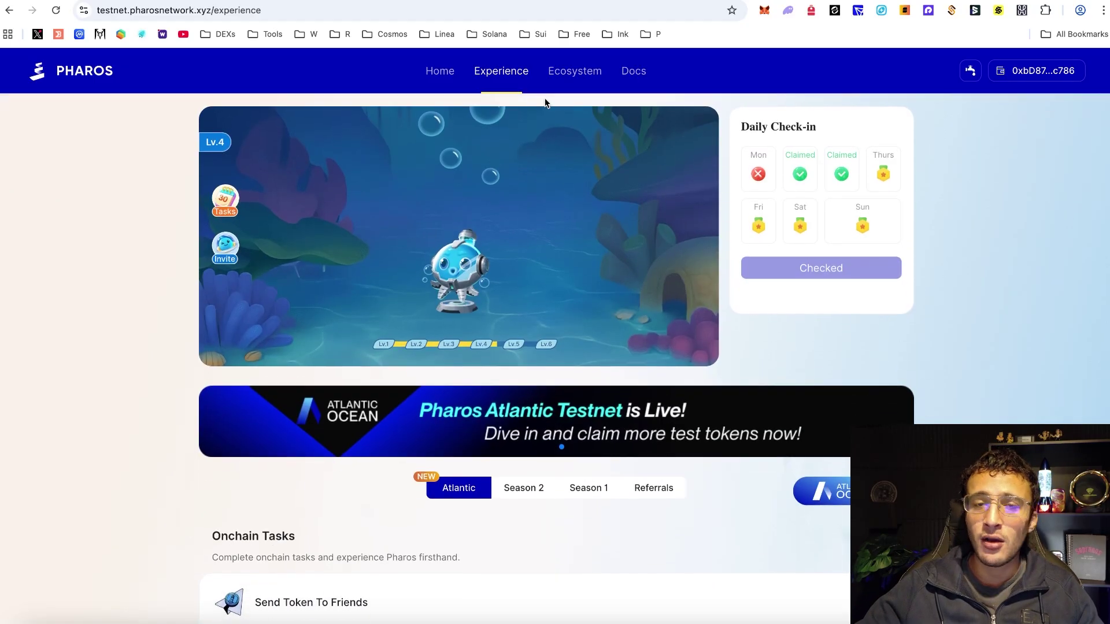
left_click(567, 84)
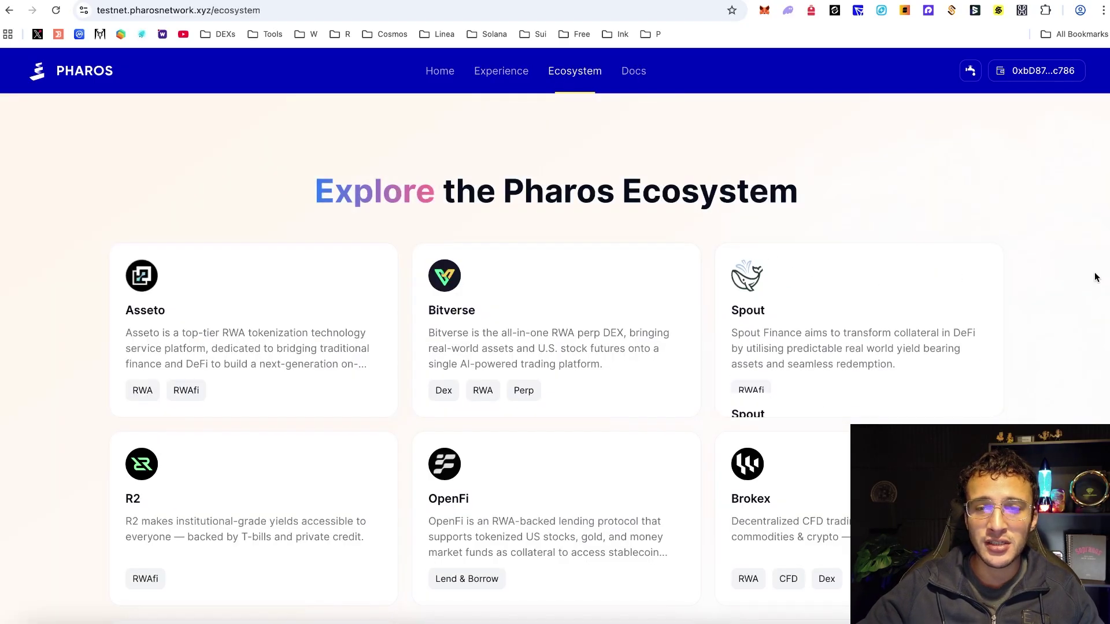
scroll(1029, 246, "down", 1)
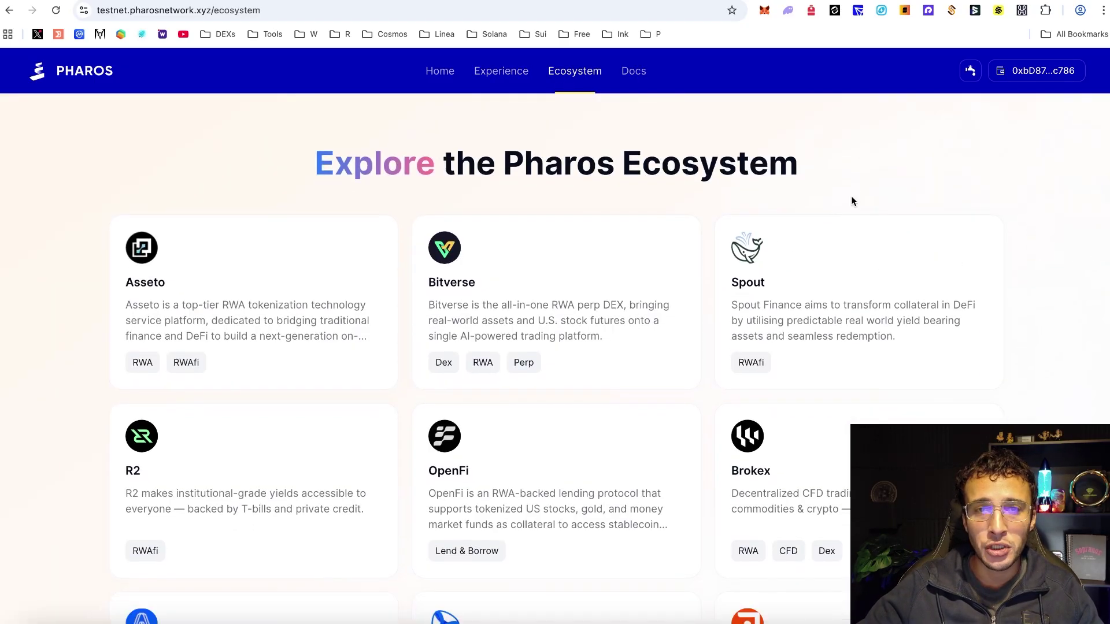
left_click(511, 68)
scroll(822, 331, "down", 3)
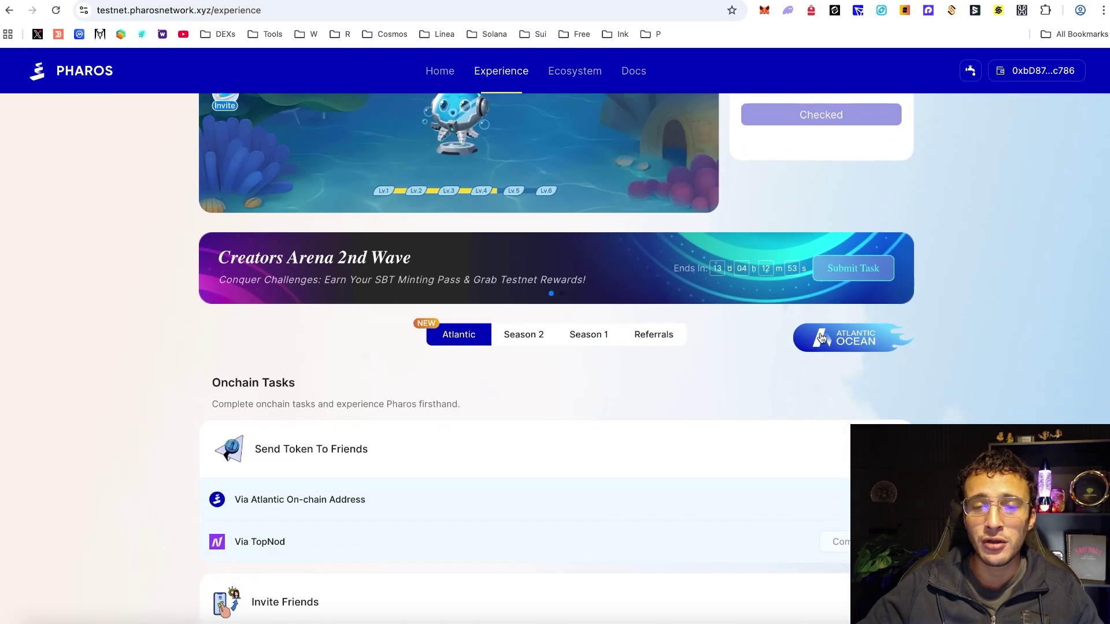
left_click(582, 73)
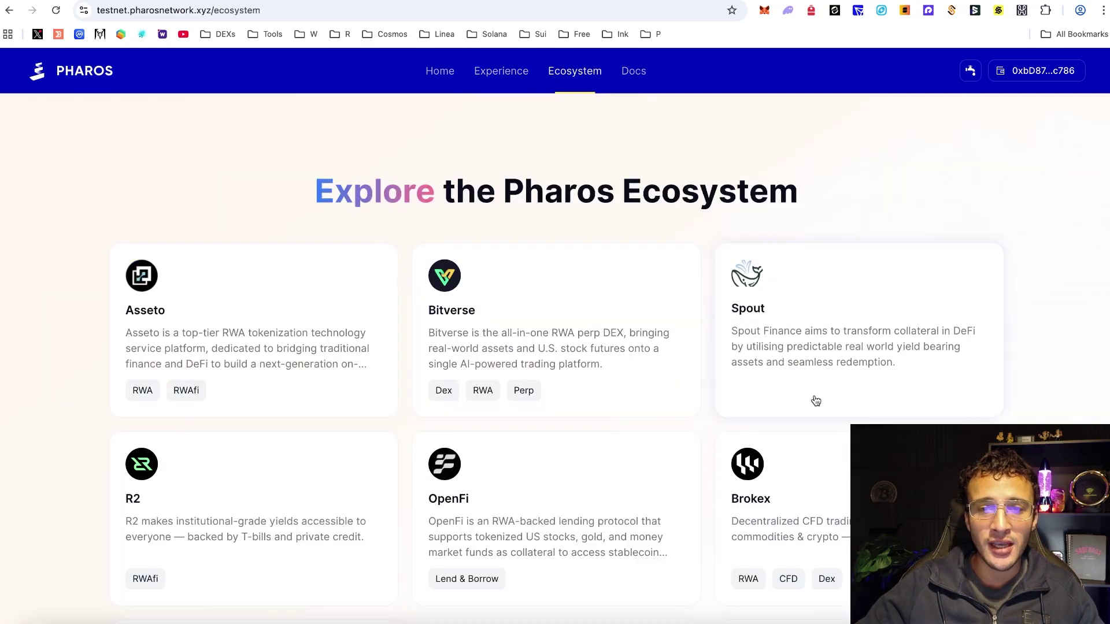
scroll(1060, 352, "down", 5)
scroll(1061, 351, "down", 15)
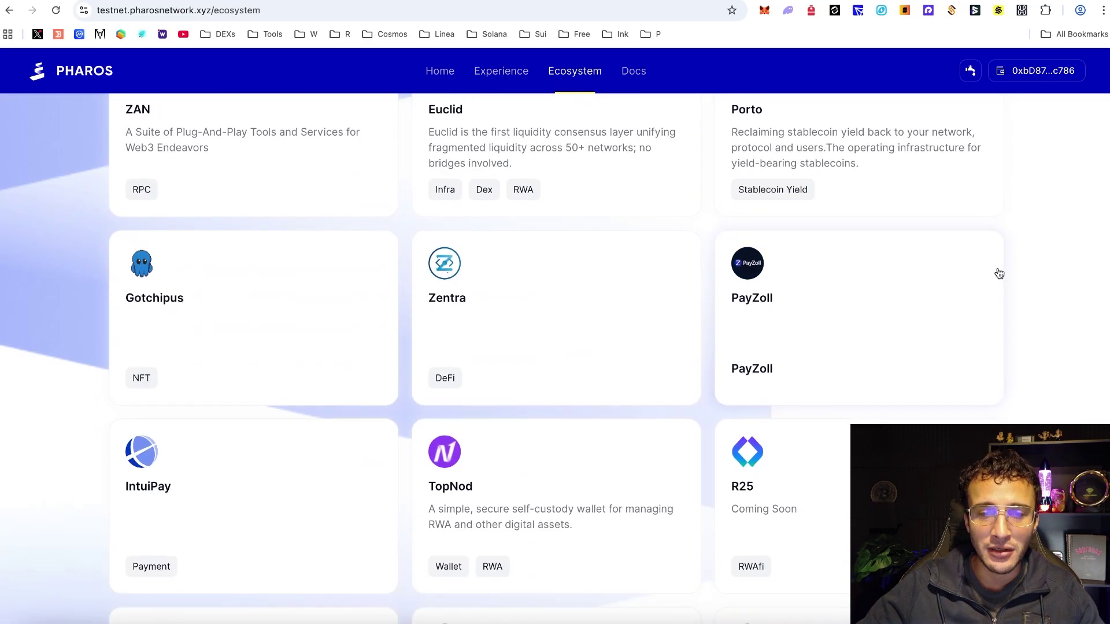
scroll(998, 272, "up", 20)
left_click(503, 72)
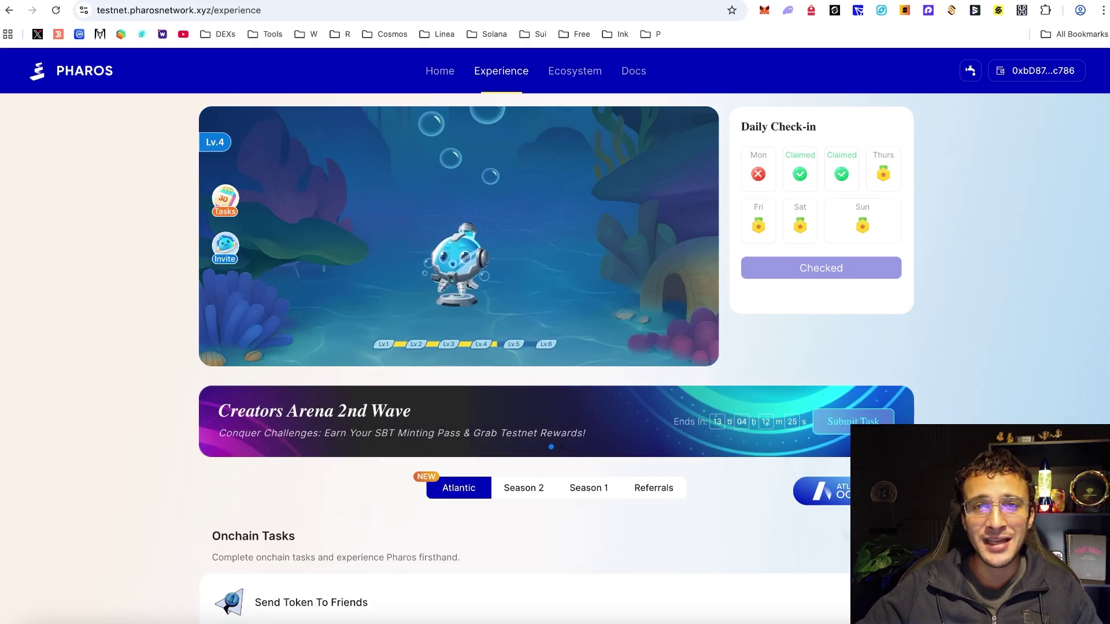
scroll(994, 308, "down", 15)
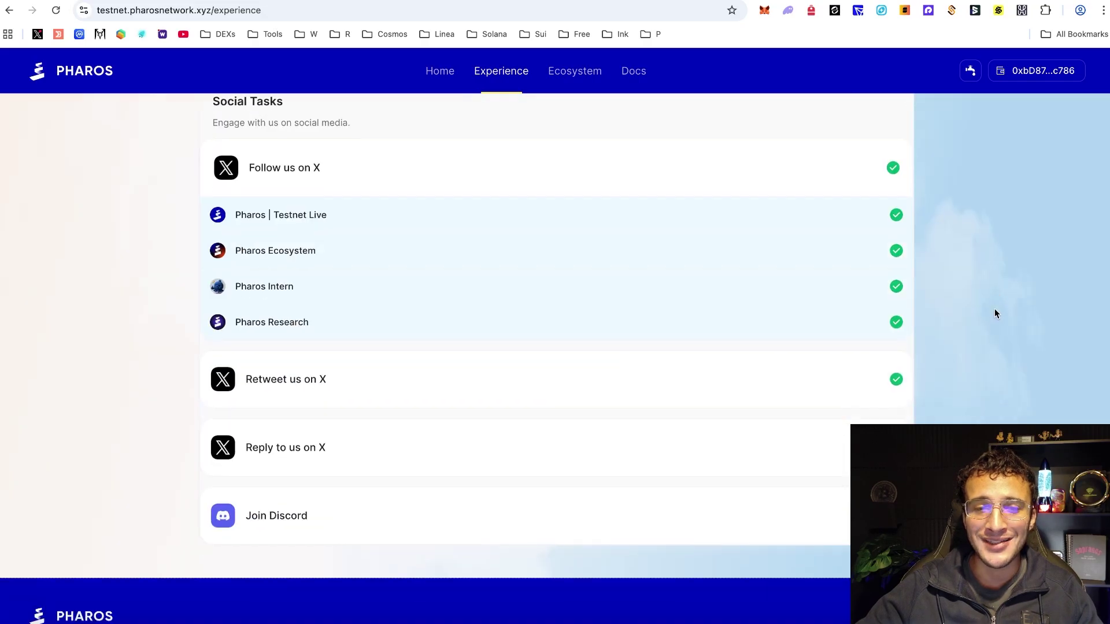
scroll(993, 310, "up", 15)
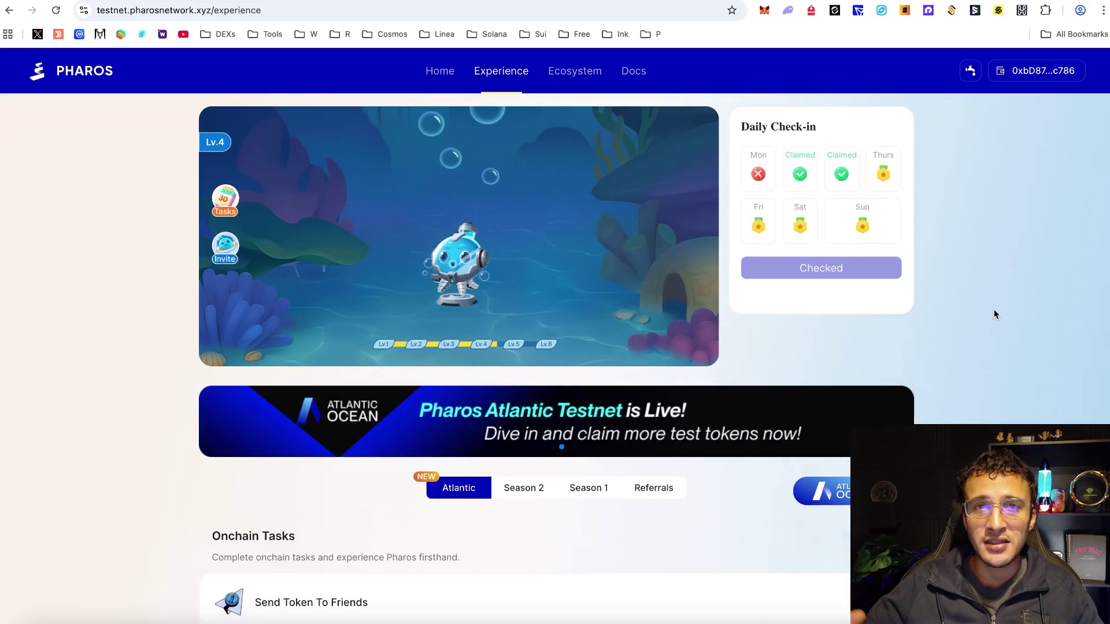